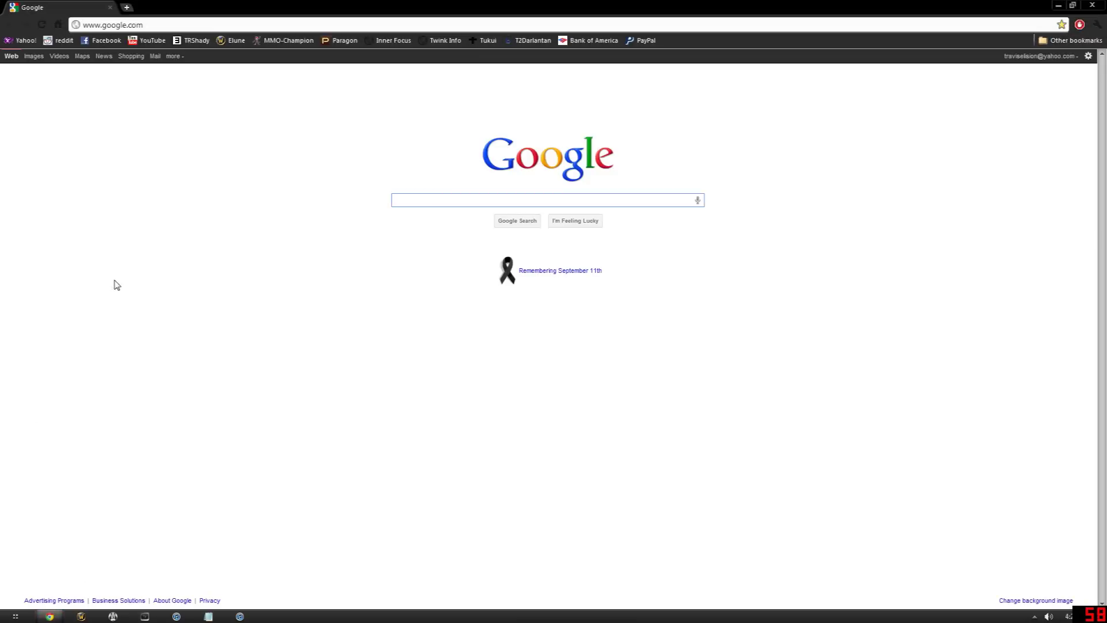
# Go from the Yahoo home page to the Mail inbox and open the Hopsin vs. Elision comment email.
pyautogui.click(429, 200)
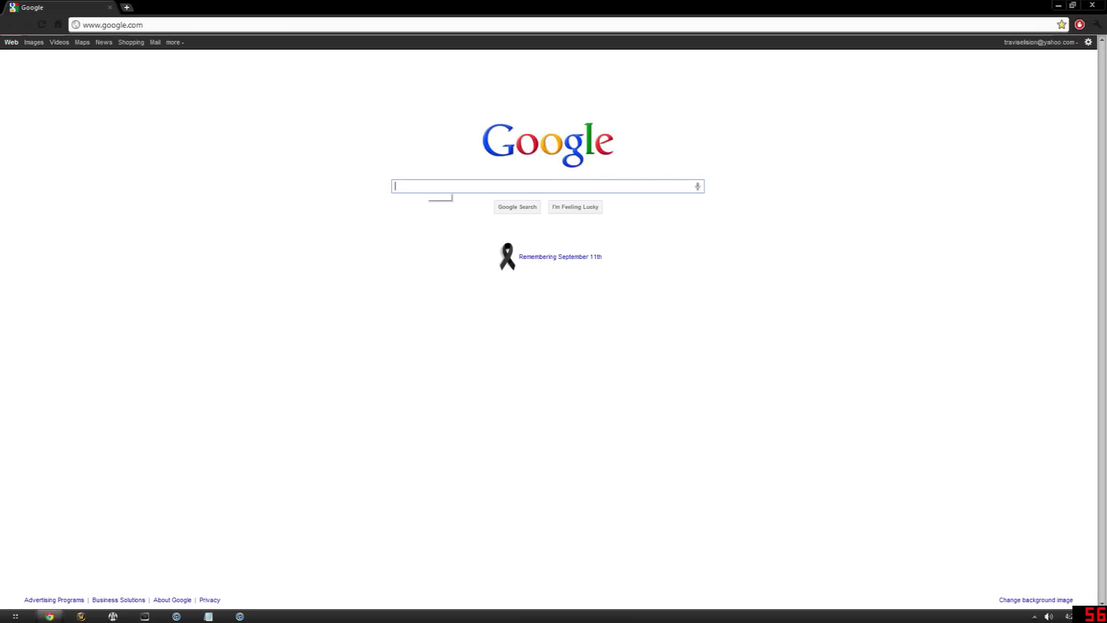
pyautogui.hotkey('ctrl', 'shift', 'b')
pyautogui.hotkey('ctrl', 'shift', 'b')
pyautogui.hotkey('ctrl', 'shift', 'b')
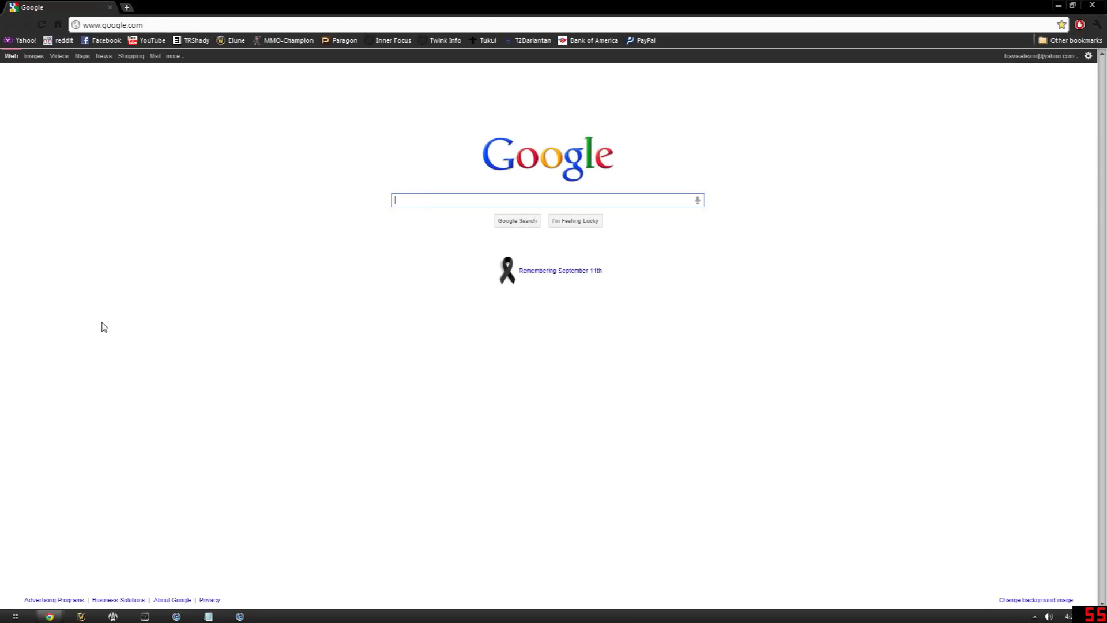
pyautogui.click(19, 40)
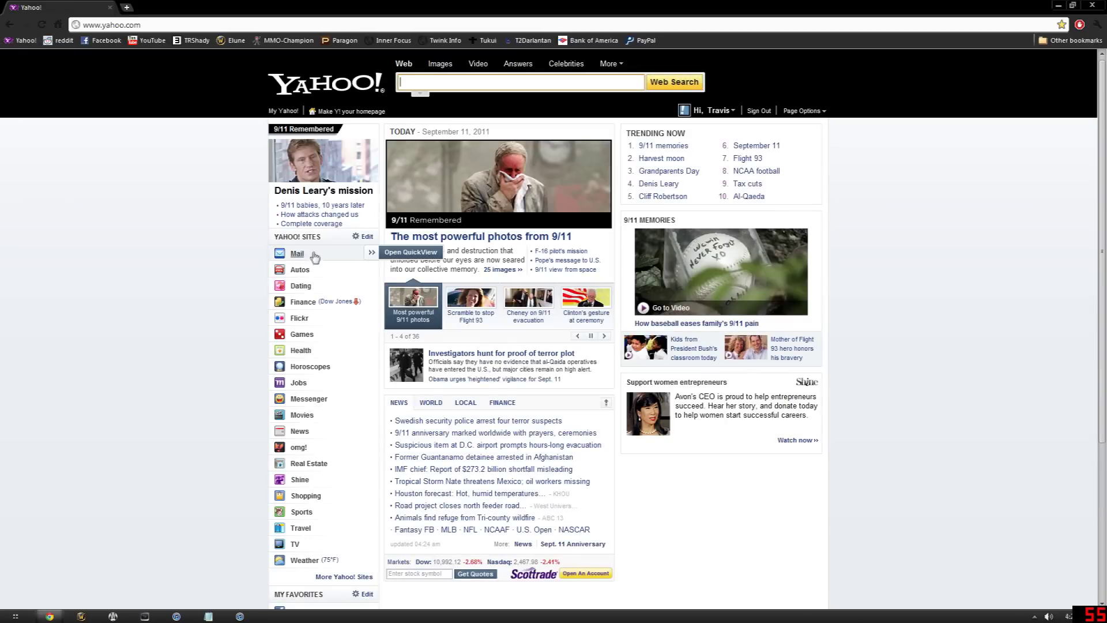
pyautogui.click(297, 253)
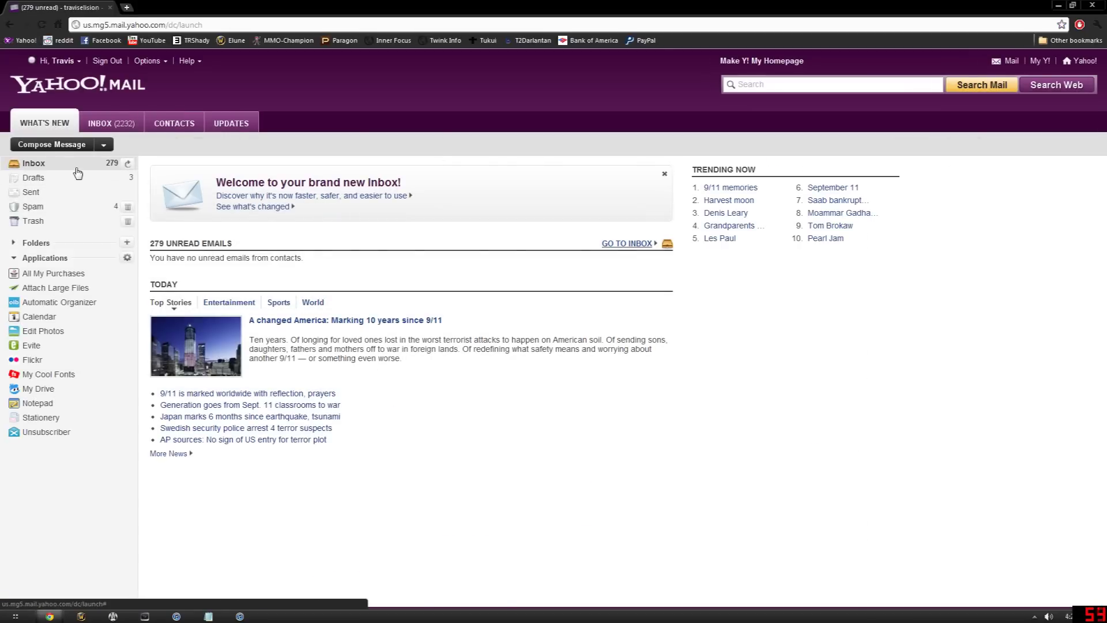
pyautogui.click(35, 162)
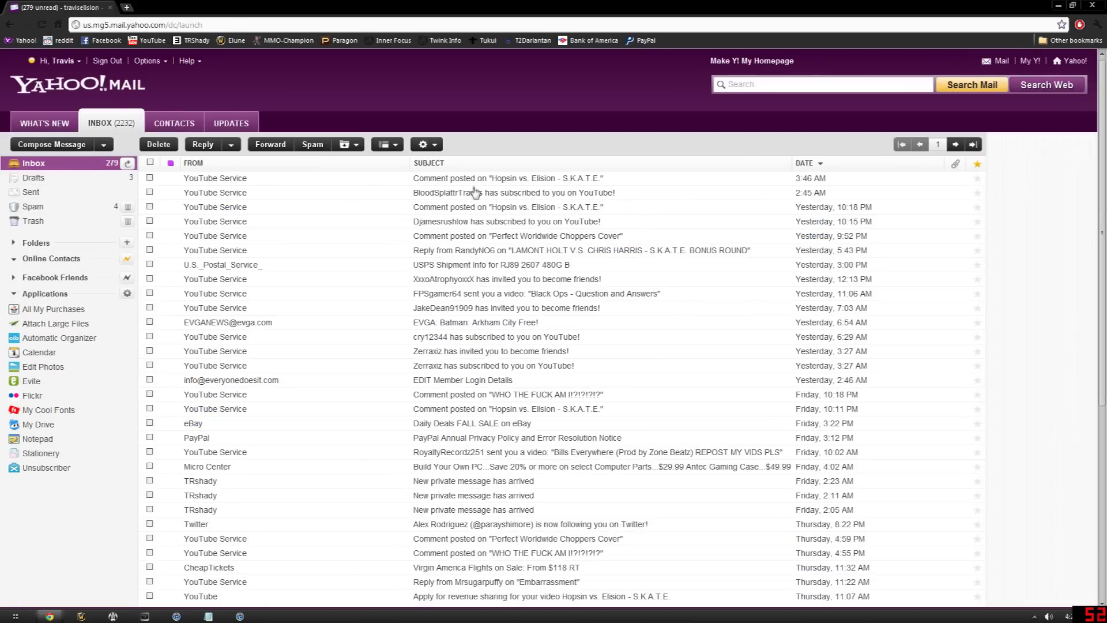
pyautogui.click(507, 178)
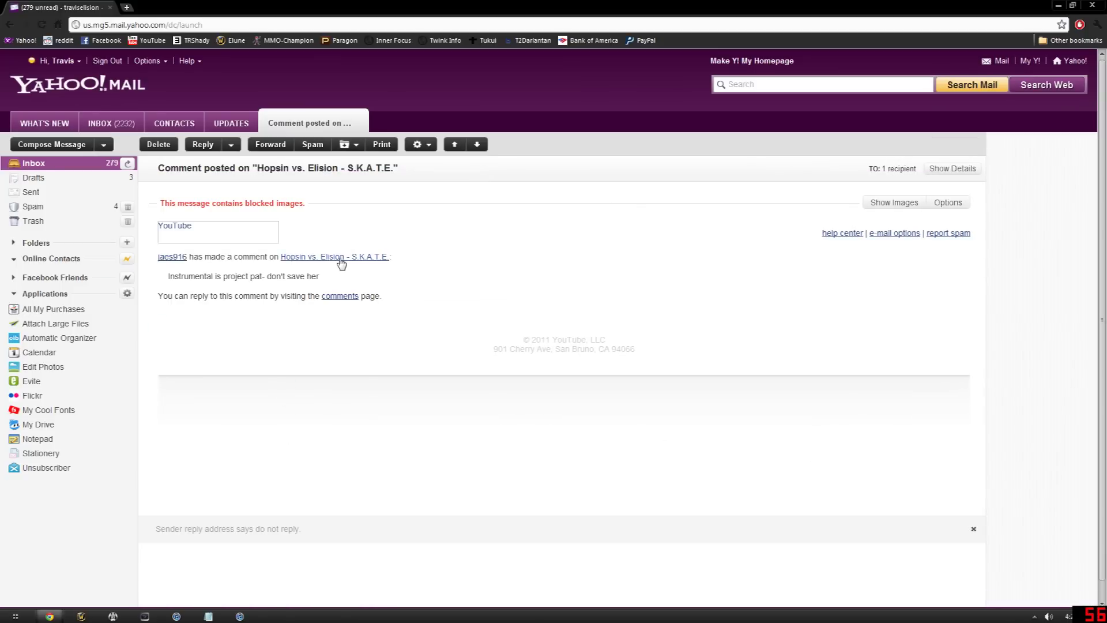
# Follow the email's link to the video, then view the YouTube personal messages list.
pyautogui.click(341, 257)
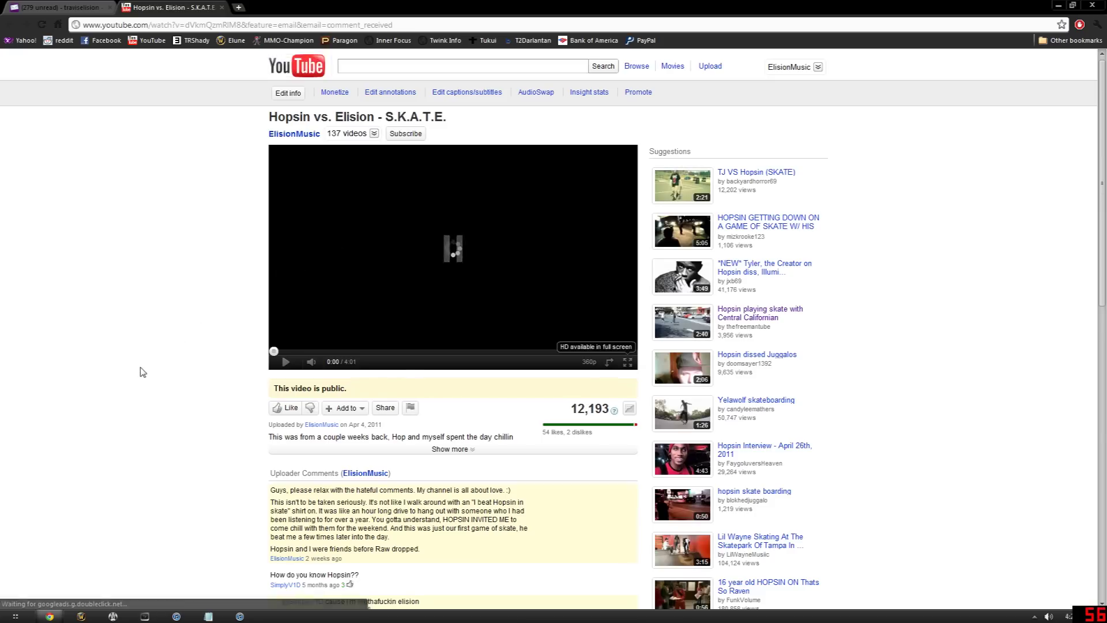
pyautogui.scroll(-5, 143, 372)
pyautogui.scroll(-3, 142, 371)
pyautogui.scroll(4, 135, 378)
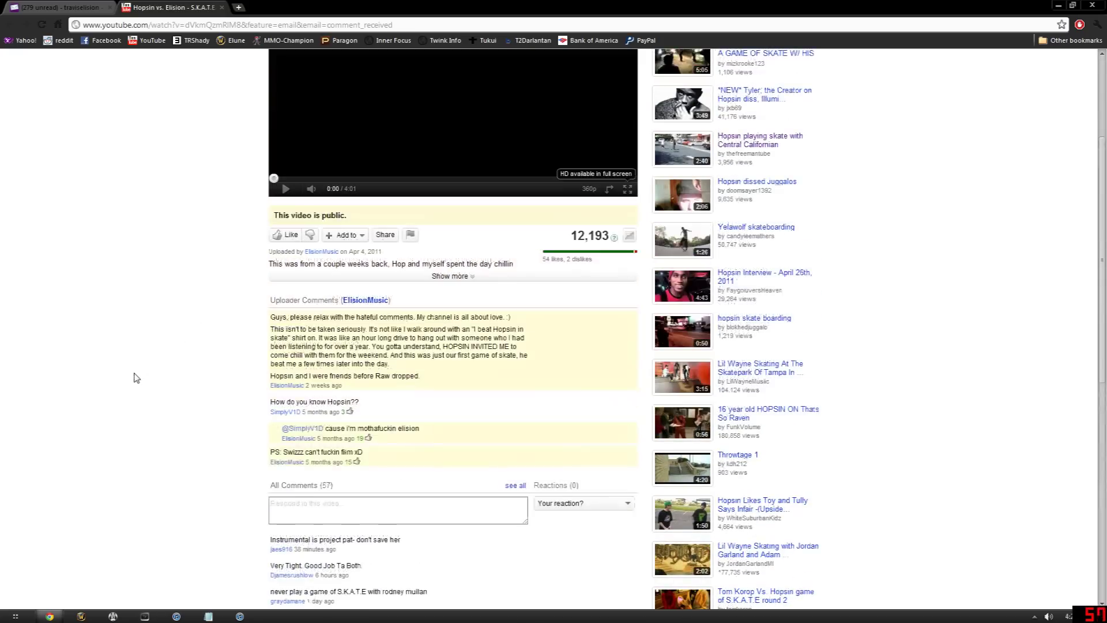
pyautogui.scroll(5, 135, 378)
pyautogui.click(818, 67)
pyautogui.click(759, 139)
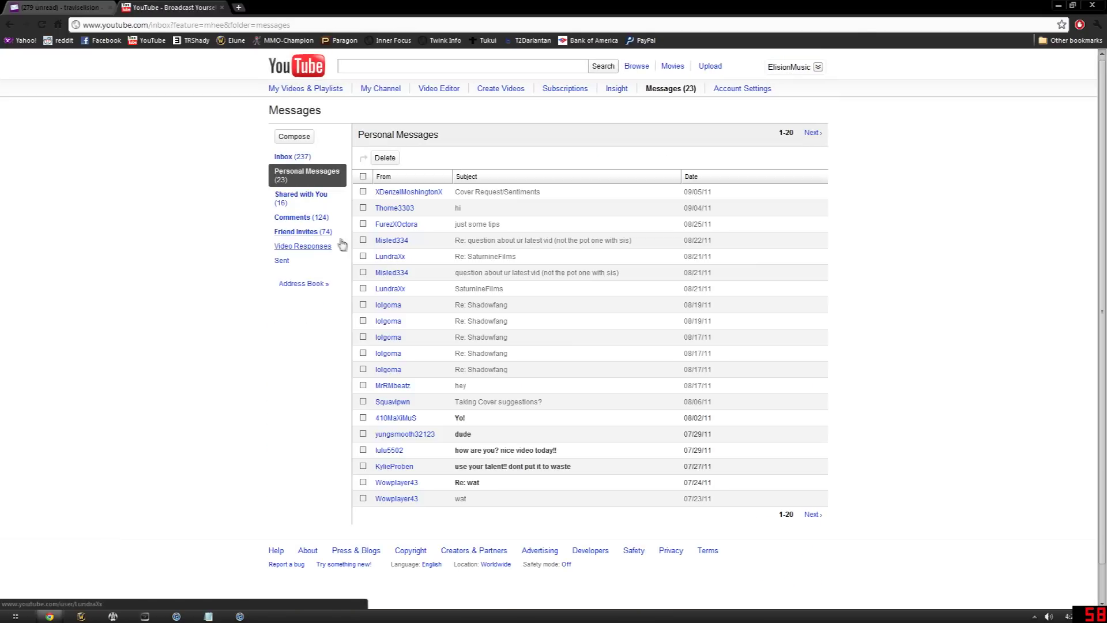
pyautogui.click(223, 8)
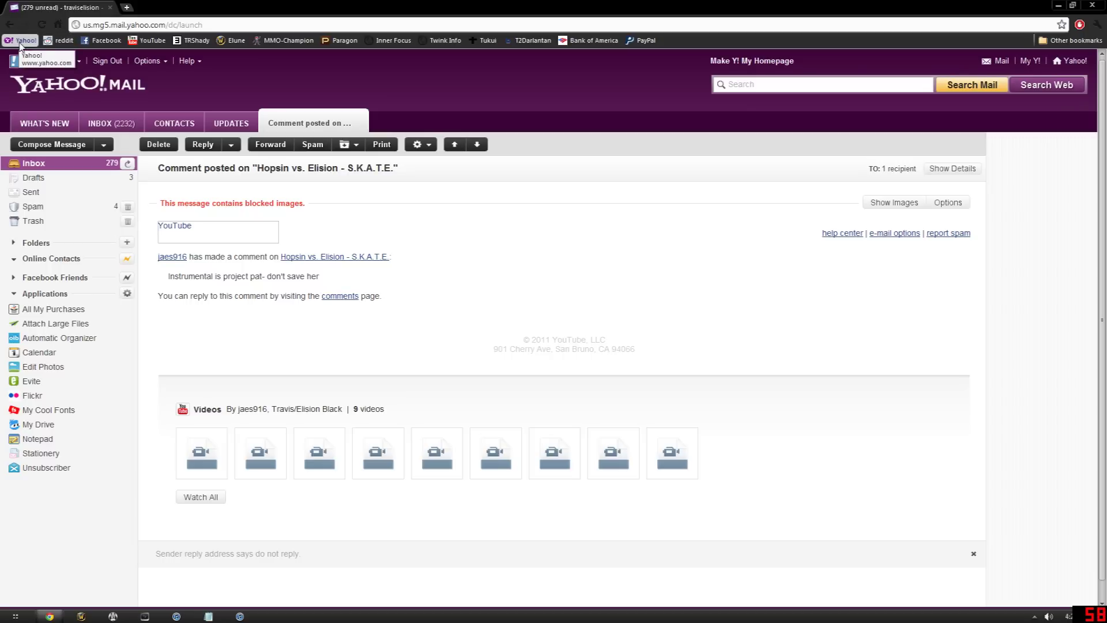
# Go to the reddit front page using its bookmark.
pyautogui.click(62, 39)
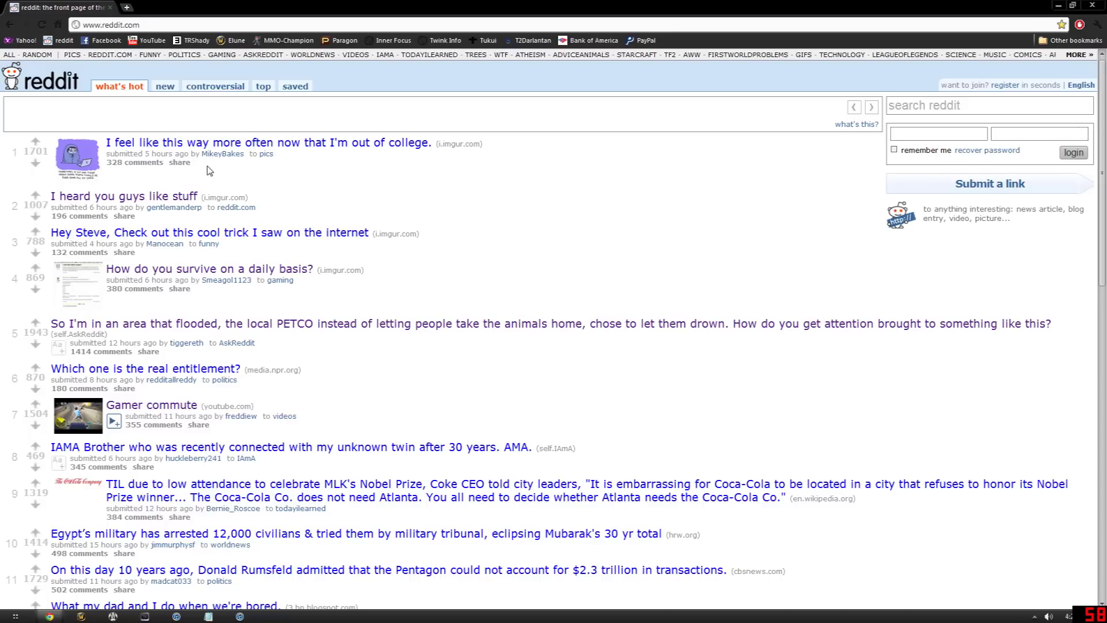
pyautogui.scroll(-3, 208, 170)
pyautogui.scroll(-2, 240, 328)
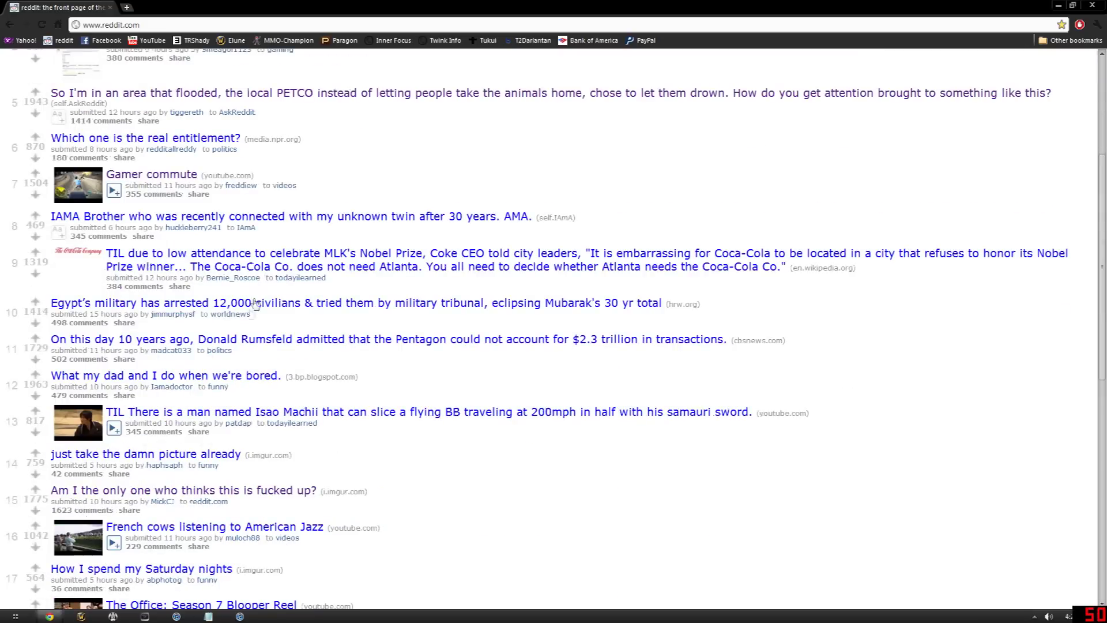
pyautogui.scroll(-2, 241, 348)
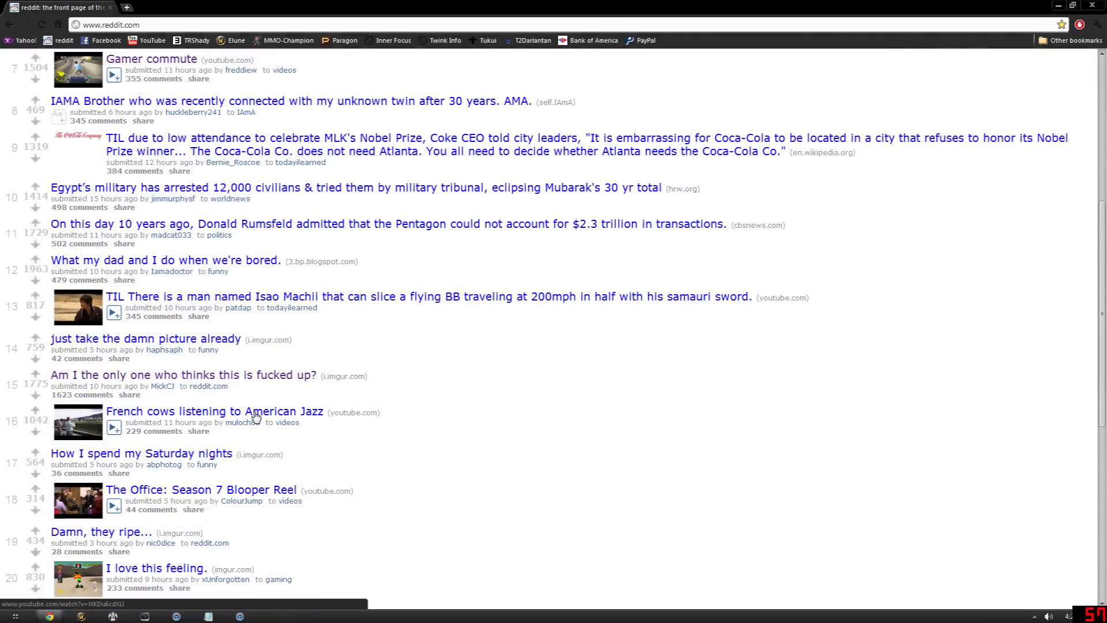
pyautogui.scroll(-1, 240, 424)
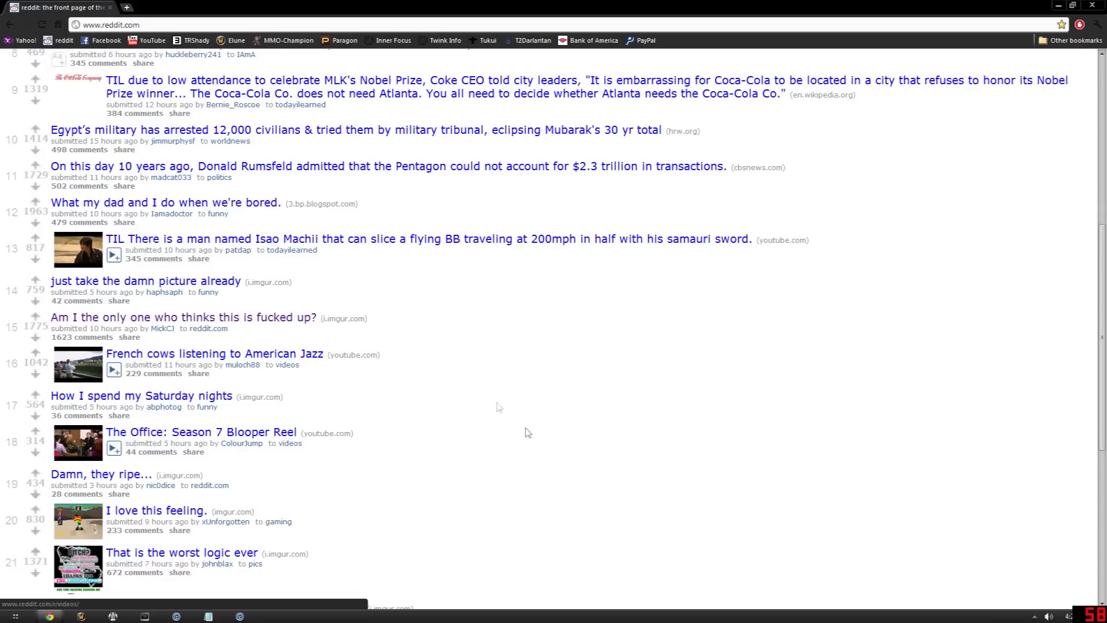
pyautogui.scroll(2, 309, 279)
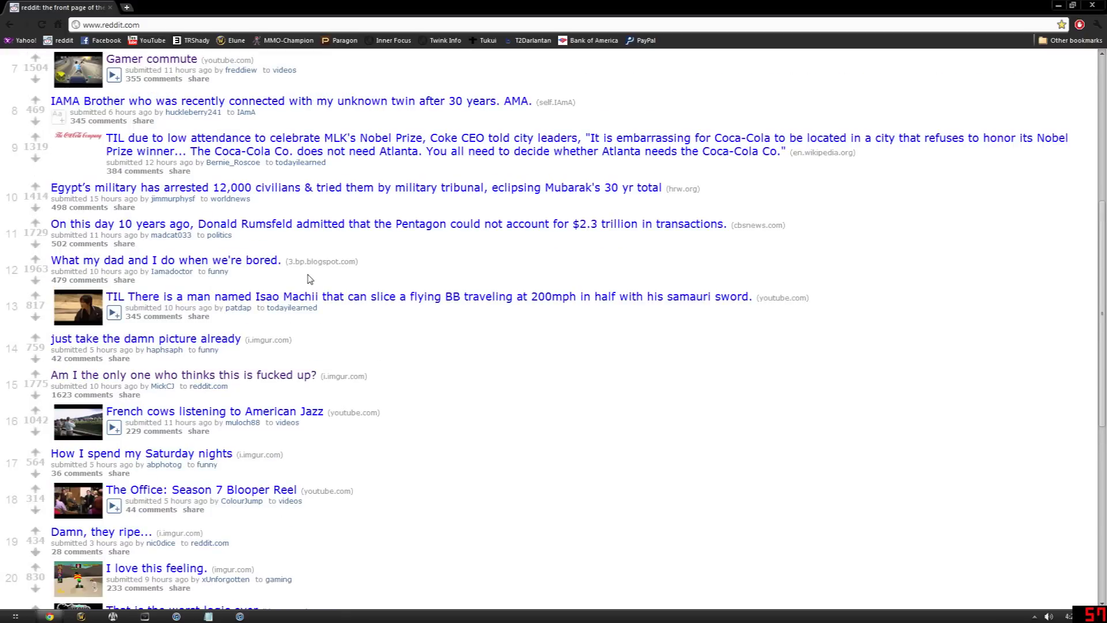
pyautogui.scroll(3, 309, 278)
pyautogui.scroll(3, 309, 278)
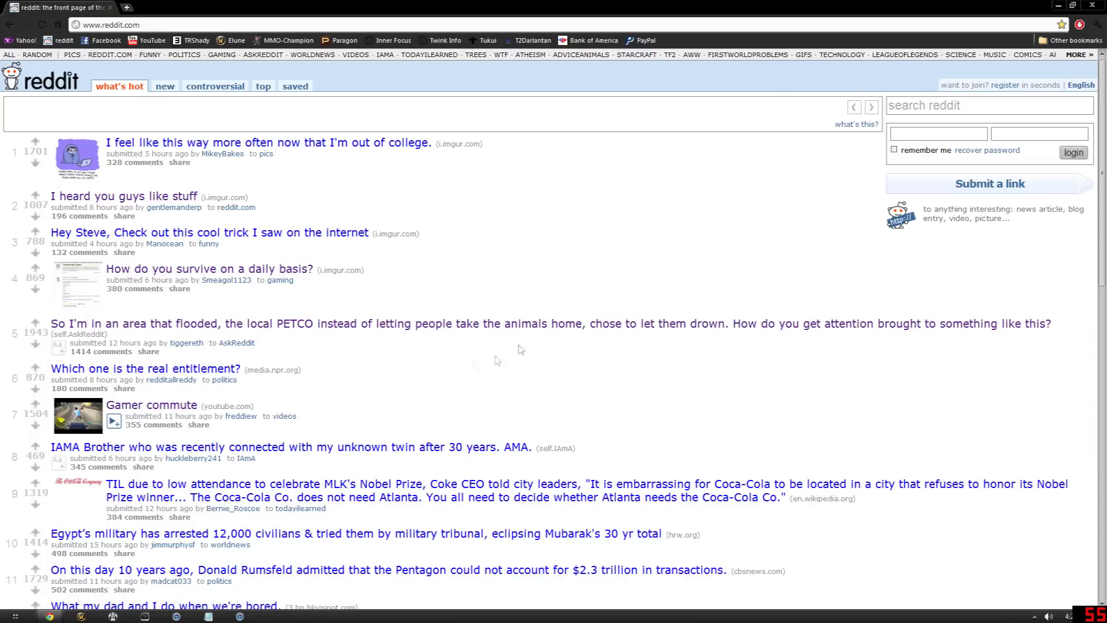
pyautogui.scroll(-5, 270, 244)
pyautogui.scroll(-2, 270, 244)
pyautogui.scroll(3, 270, 244)
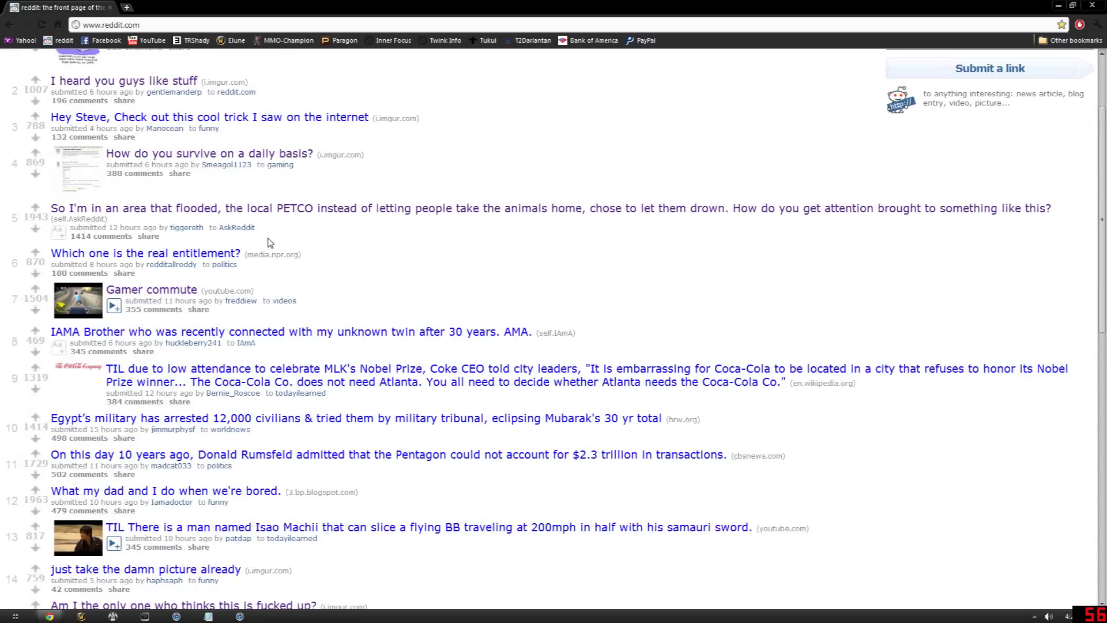
pyautogui.scroll(3, 595, 285)
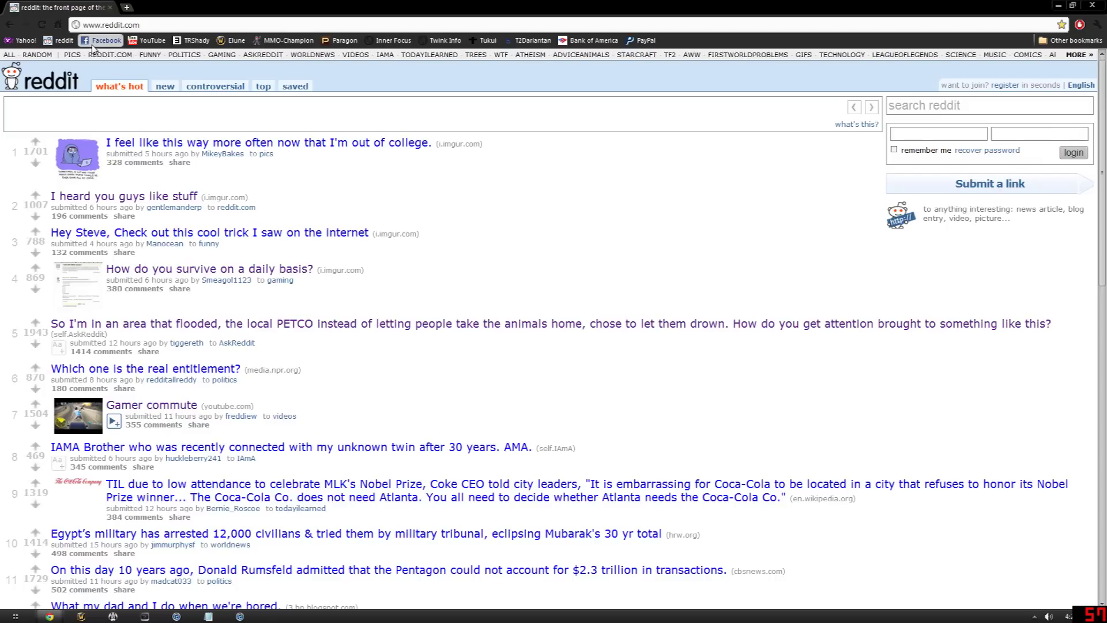
# Load the Facebook News Feed and show and hide the notifications list three times.
pyautogui.click(101, 41)
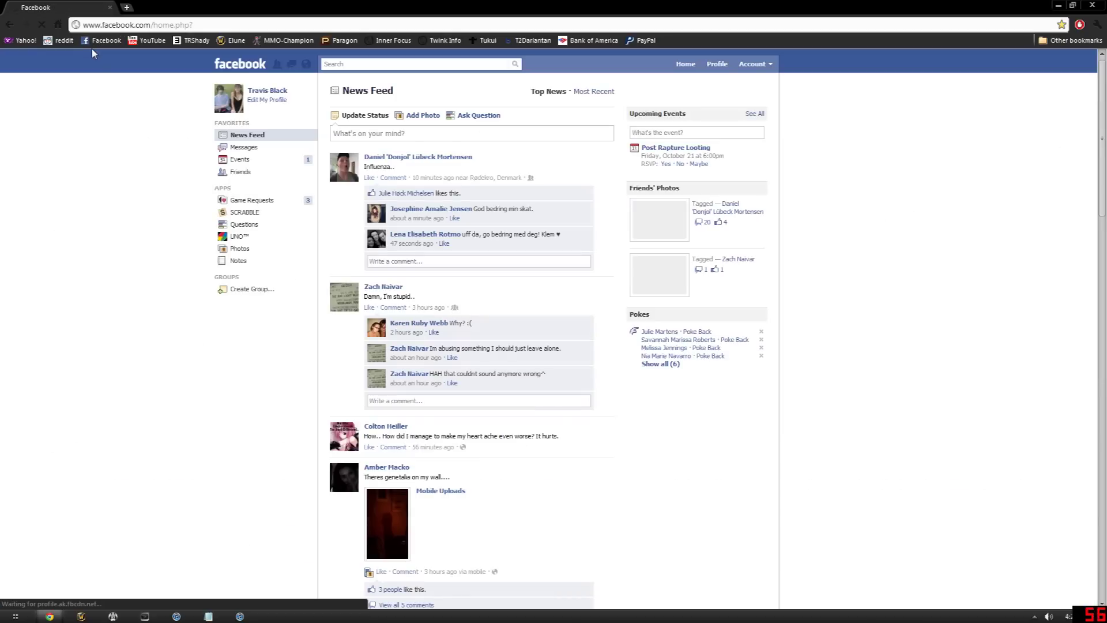
pyautogui.scroll(-5, 92, 61)
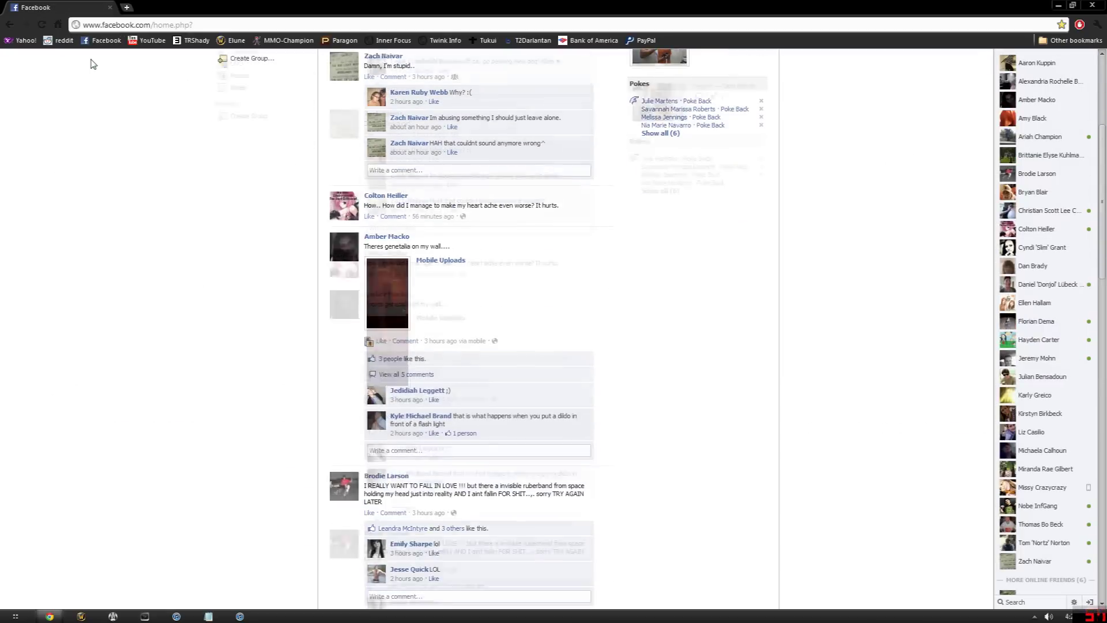
pyautogui.scroll(5, 125, 176)
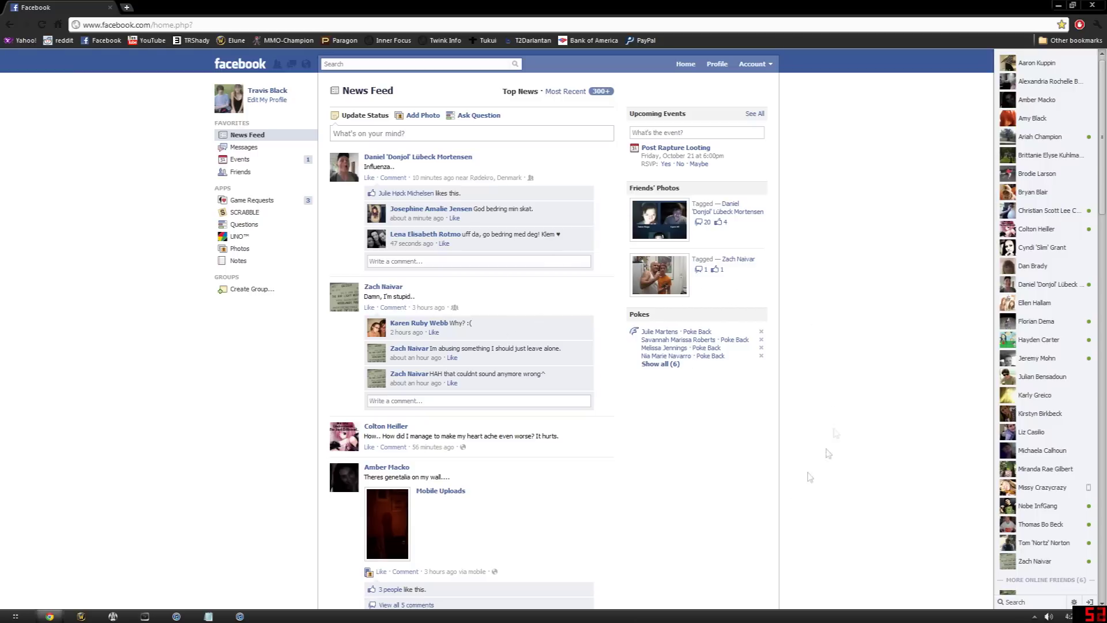
pyautogui.click(308, 63)
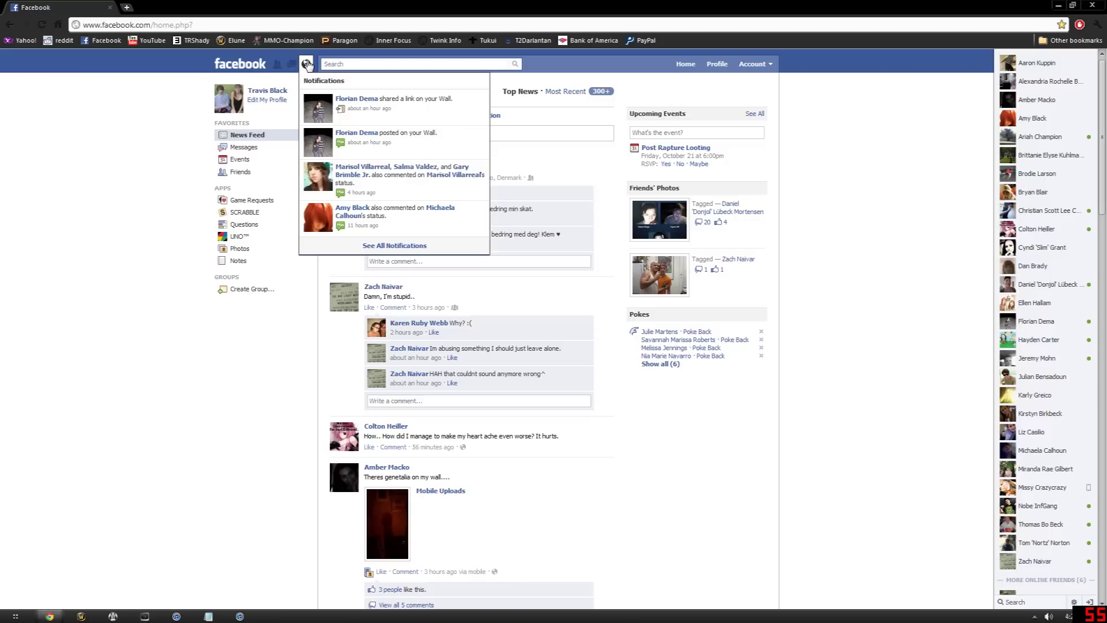
pyautogui.click(307, 63)
pyautogui.click(308, 65)
pyautogui.click(306, 63)
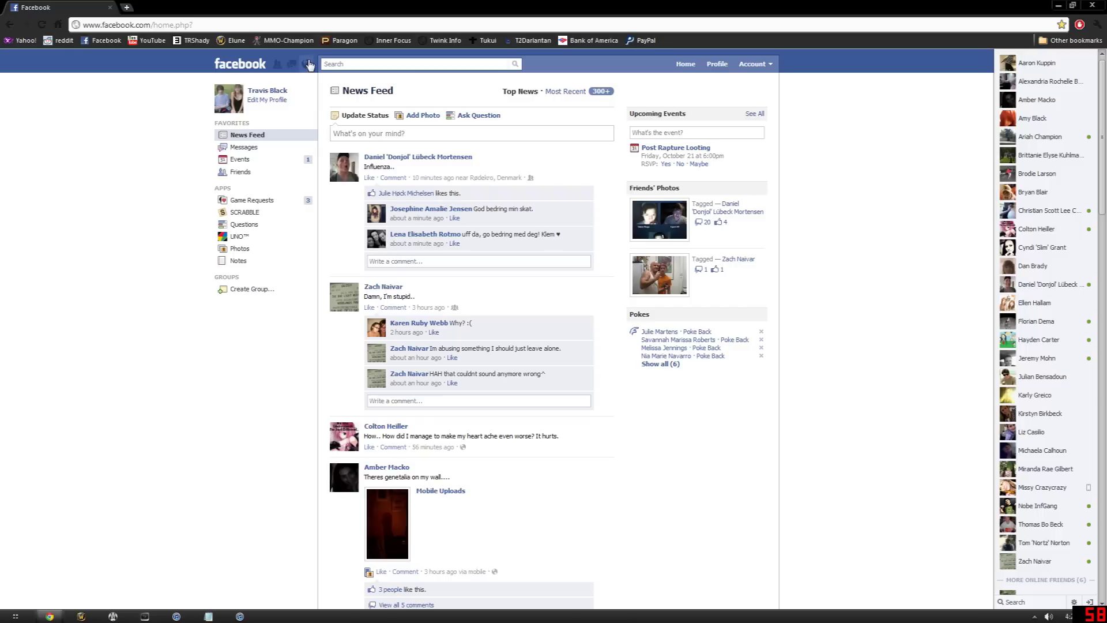
pyautogui.click(309, 64)
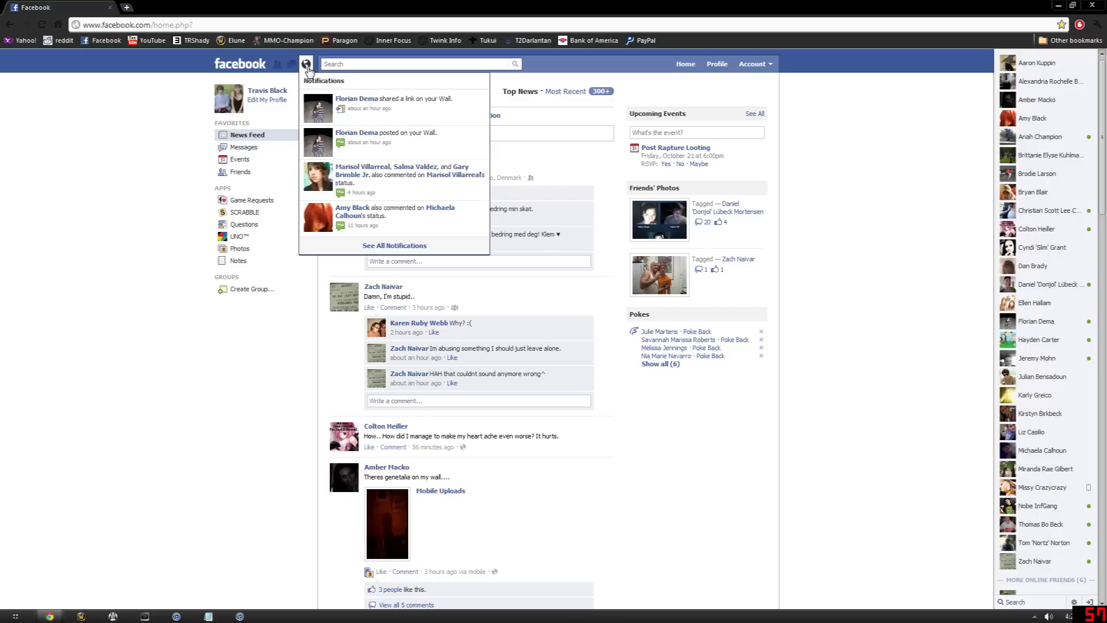
pyautogui.click(308, 65)
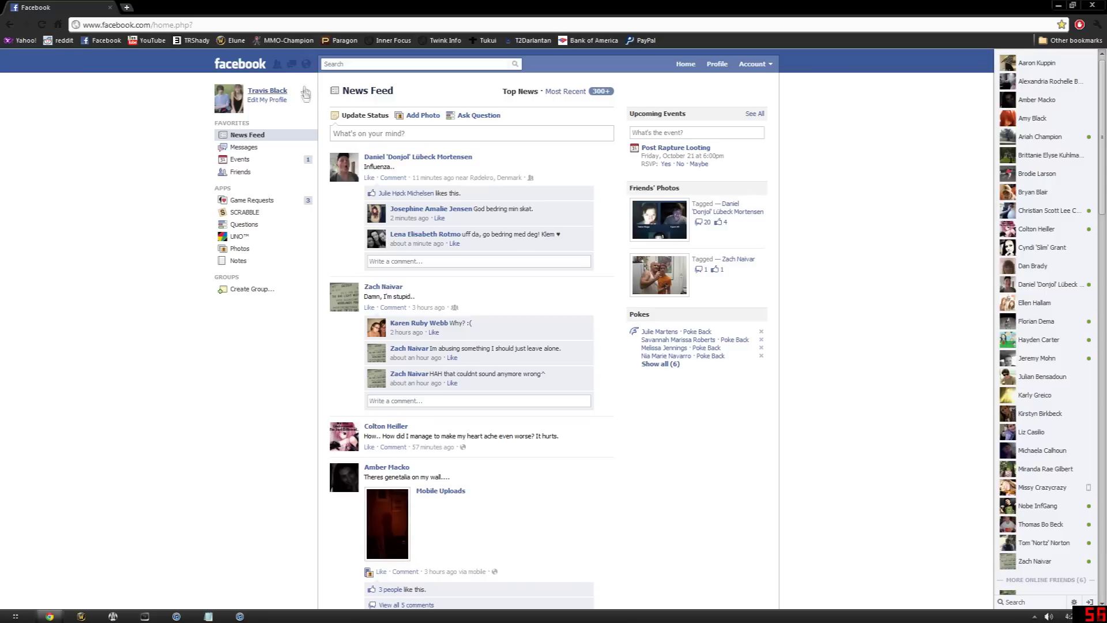
pyautogui.click(308, 64)
pyautogui.click(307, 65)
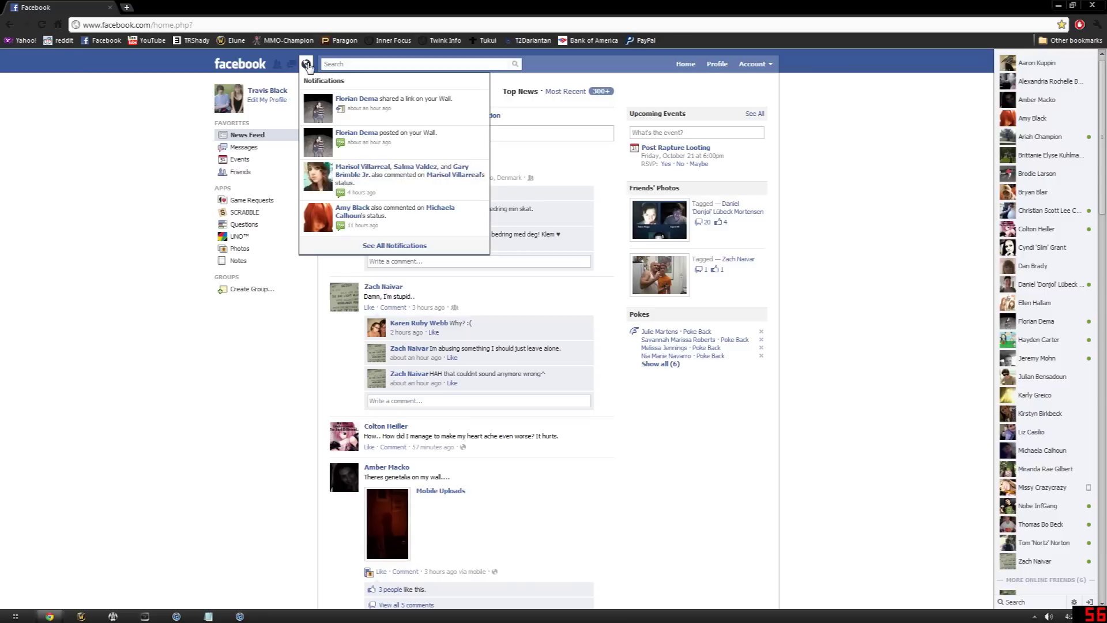
pyautogui.click(307, 64)
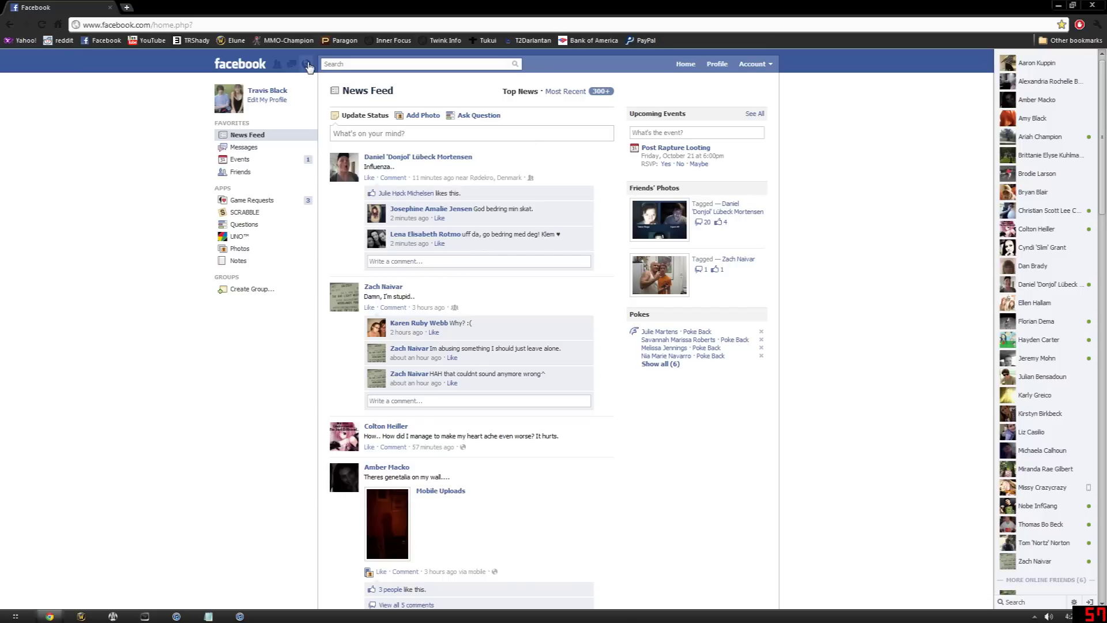
pyautogui.click(309, 67)
pyautogui.click(308, 66)
pyautogui.click(296, 66)
pyautogui.click(297, 66)
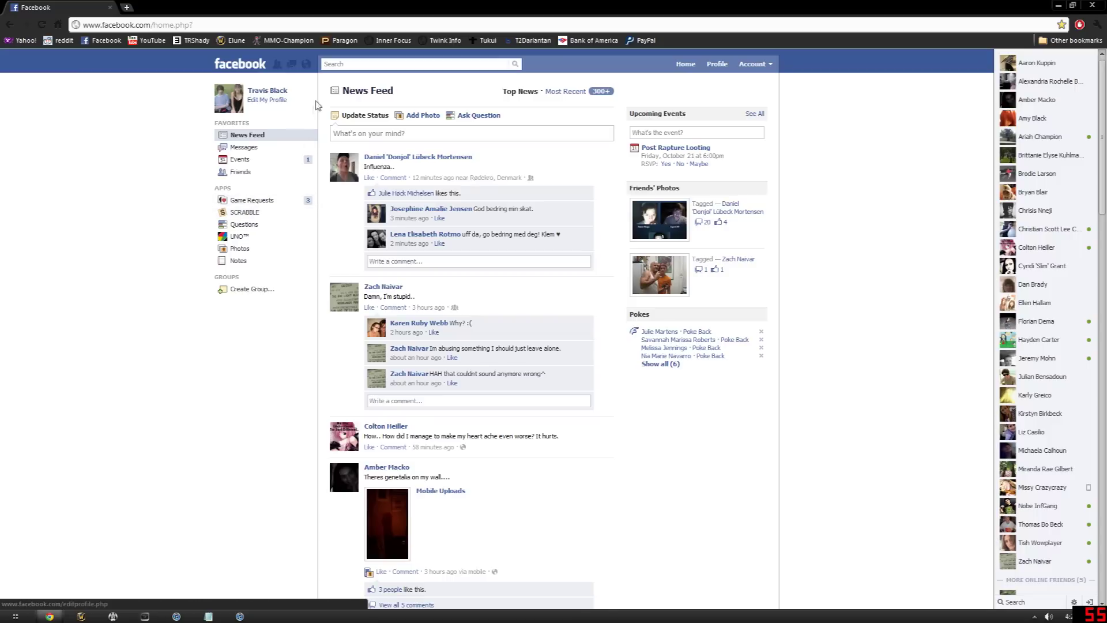
# Find the friend by search, open his profile, and view his wall's comic at full size.
pyautogui.click(346, 64)
pyautogui.write('hayden')
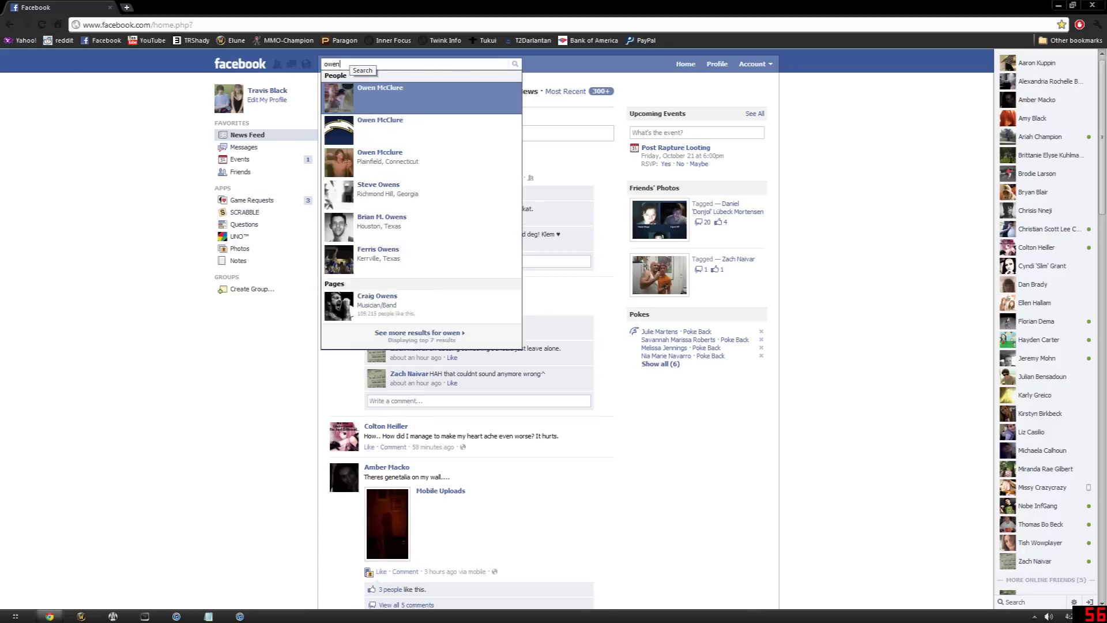
pyautogui.click(399, 94)
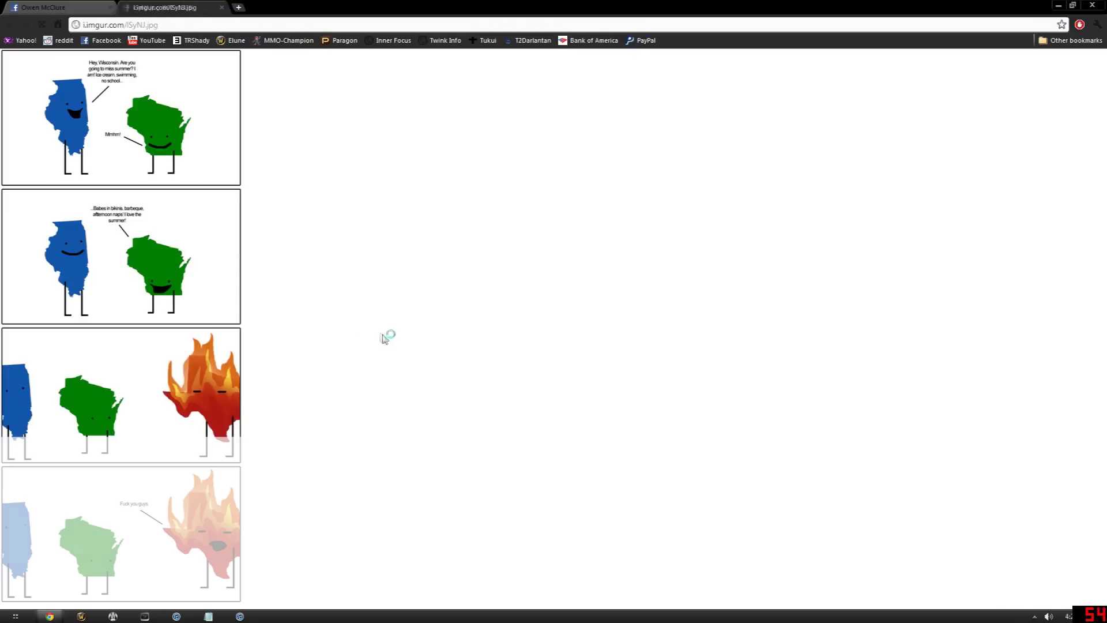
pyautogui.click(173, 248)
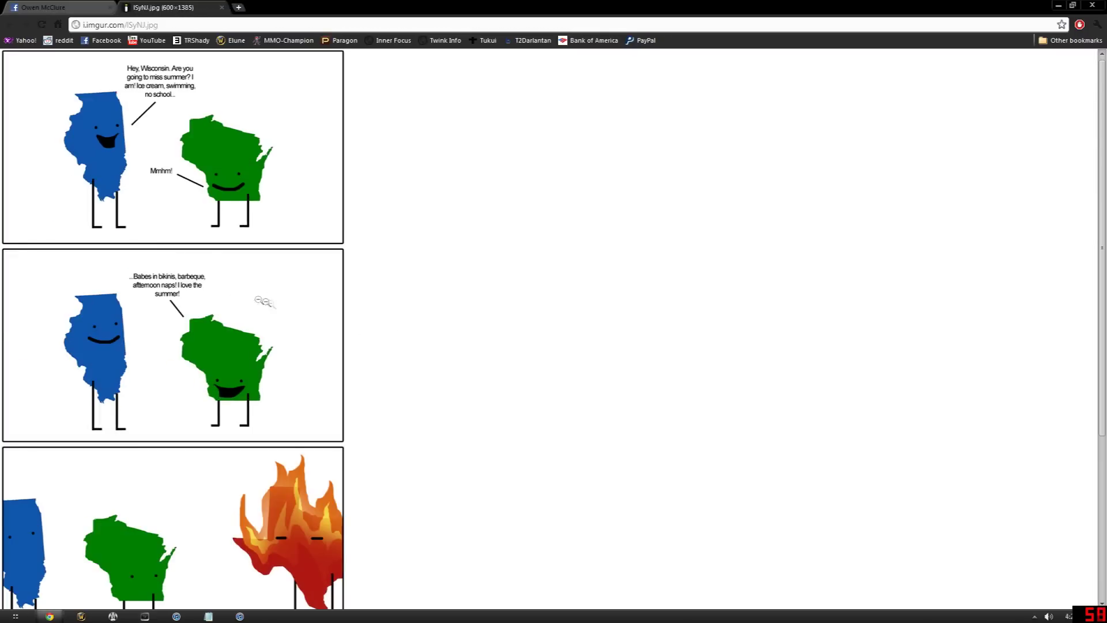
pyautogui.scroll(-3, 268, 303)
pyautogui.scroll(-2, 277, 305)
pyautogui.scroll(-1, 277, 306)
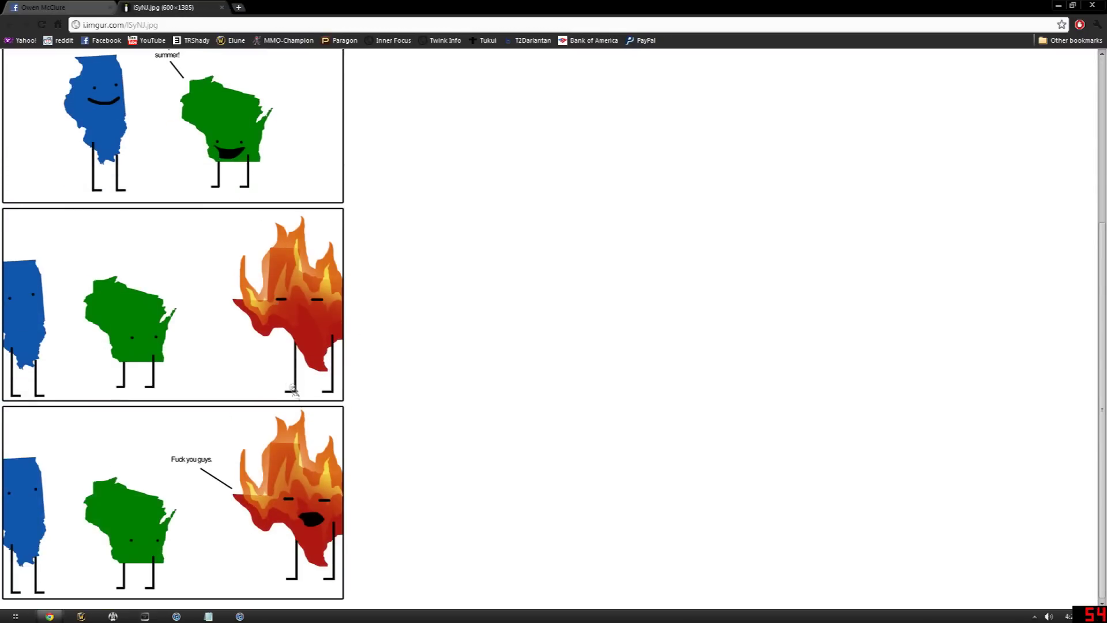
pyautogui.scroll(2, 256, 424)
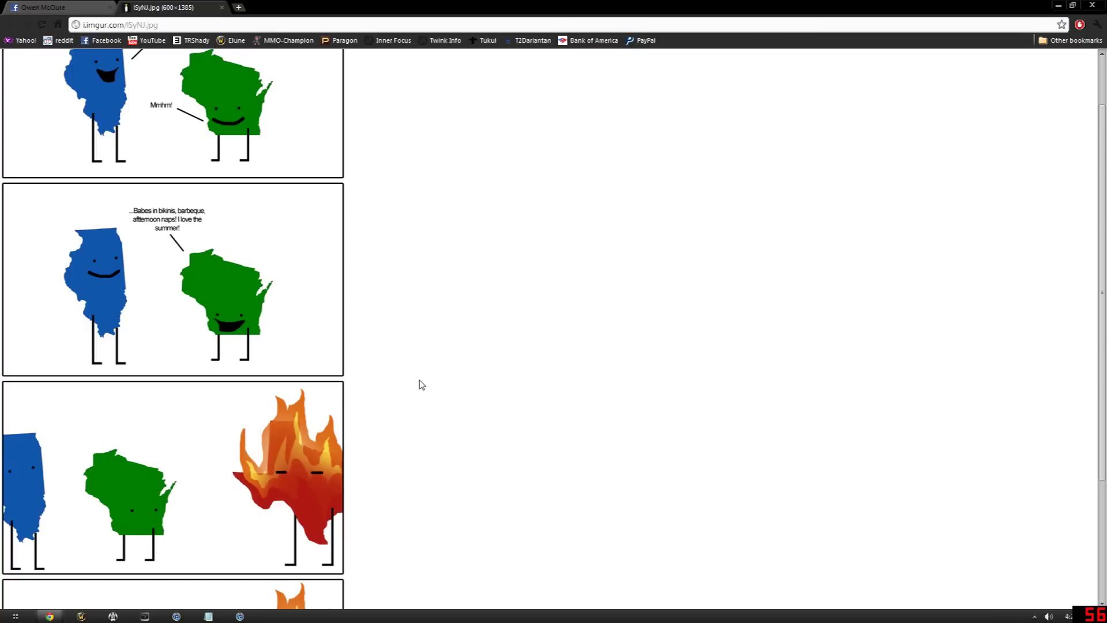
pyautogui.click(44, 6)
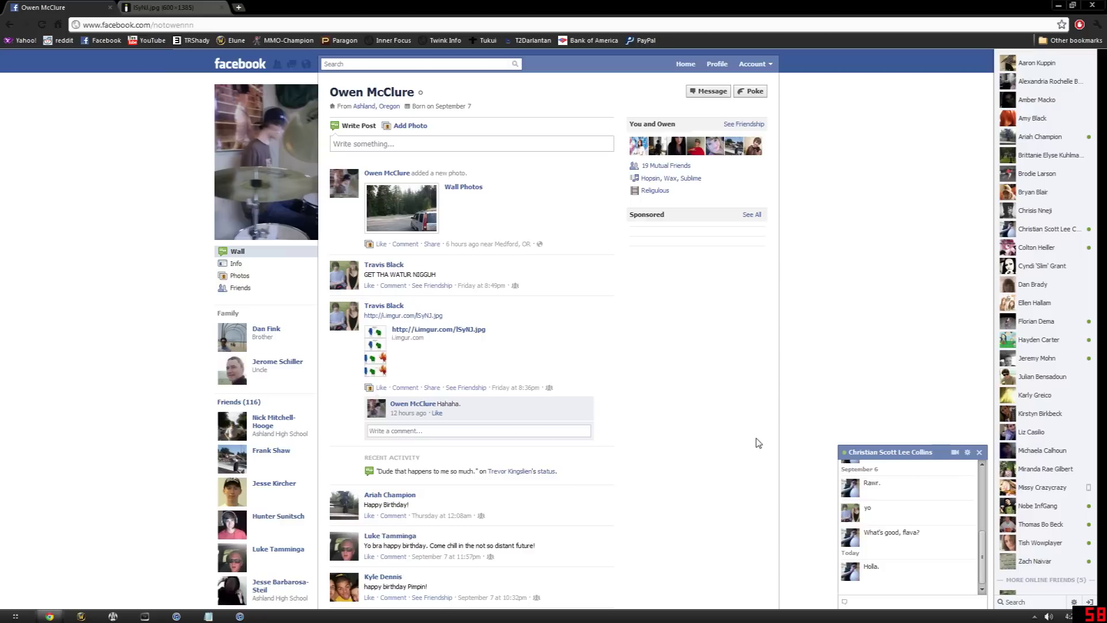
pyautogui.write('heydude!')
# Send six chat lines telling the contact you're recording a video, then visit his profile.
pyautogui.press('Return')
pyautogui.write('making')
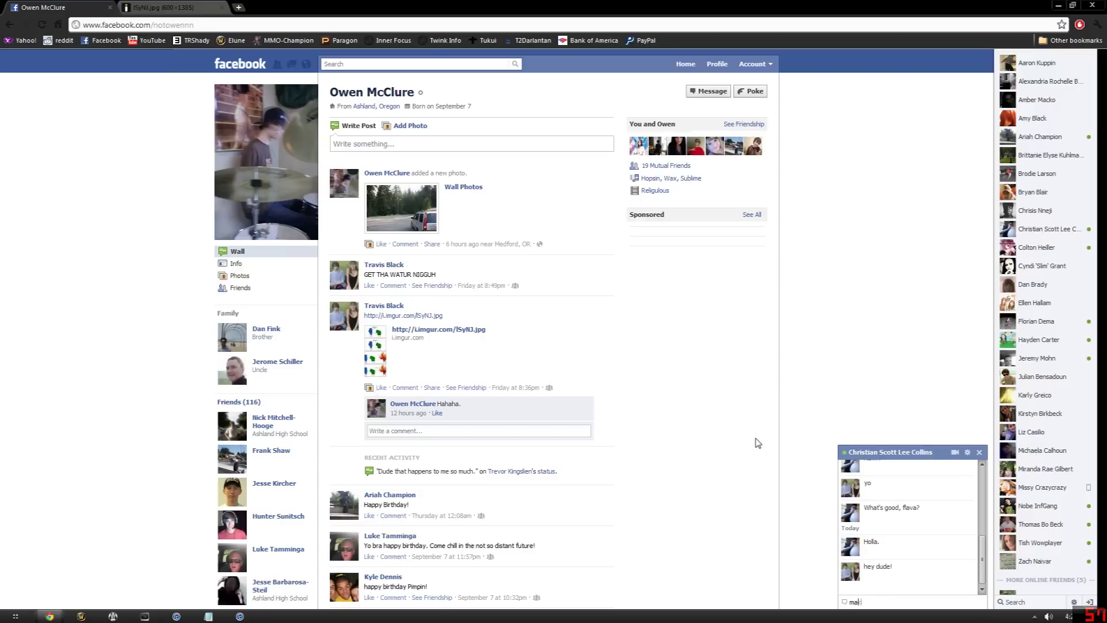
pyautogui.write('a vide')
pyautogui.press('Return')
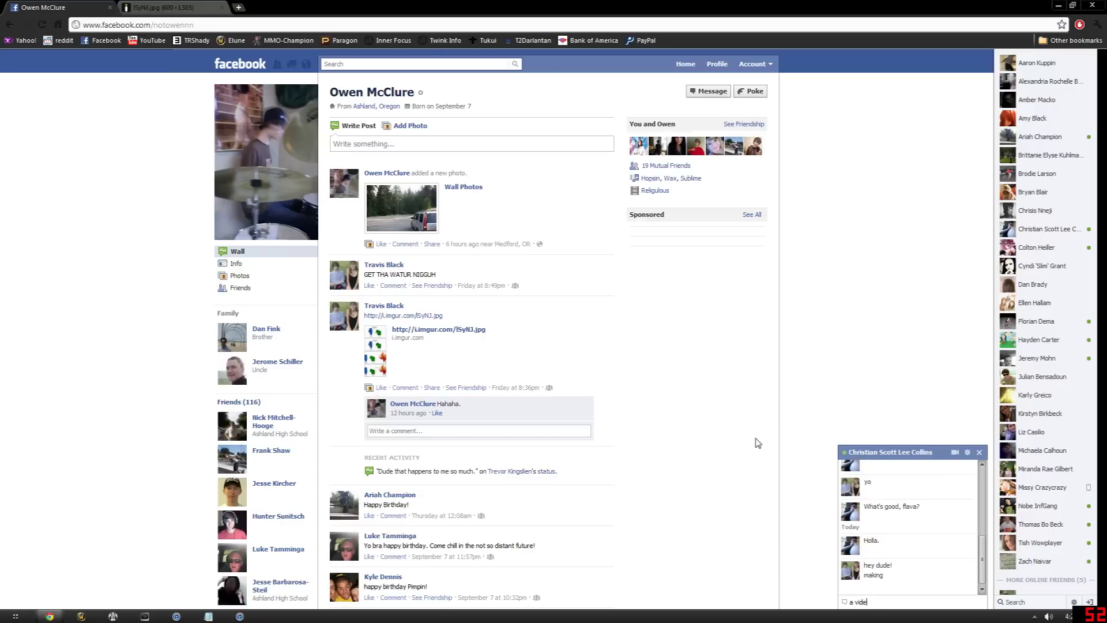
pyautogui.write('reco')
pyautogui.press('Return')
pyautogui.write('right now')
pyautogui.press('Return')
pyautogui.write('record')
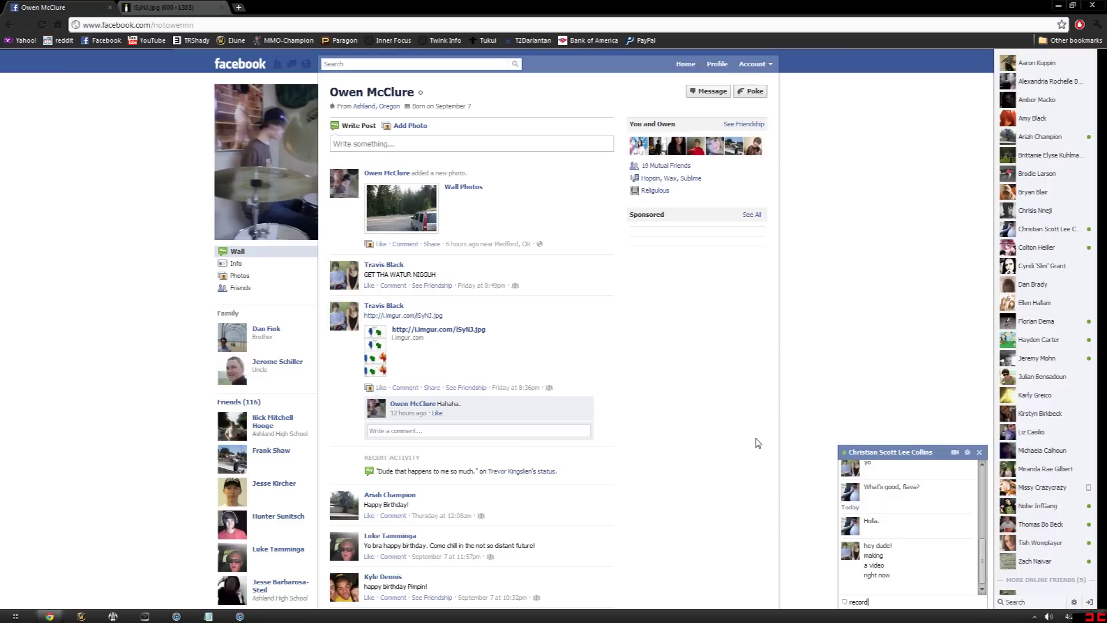
pyautogui.write('ing')
pyautogui.press('Return')
pyautogui.write('say hai')
pyautogui.press('Return')
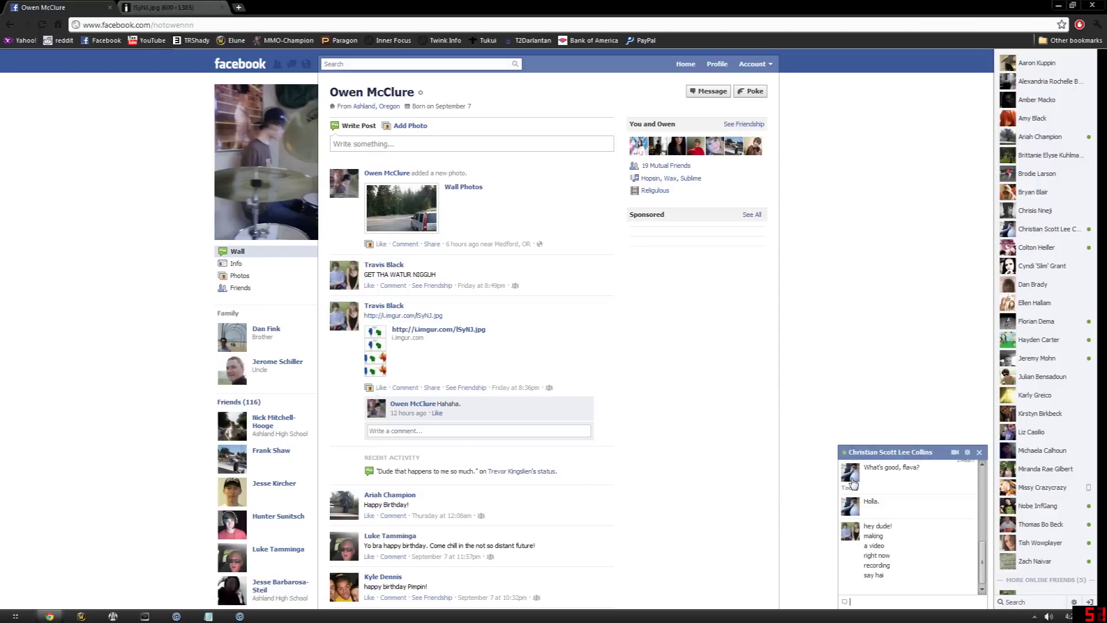
pyautogui.click(889, 451)
# Browse the contact's Profile Pictures album through the balloon and thumbs-down photos, then return to the grid.
pyautogui.click(265, 182)
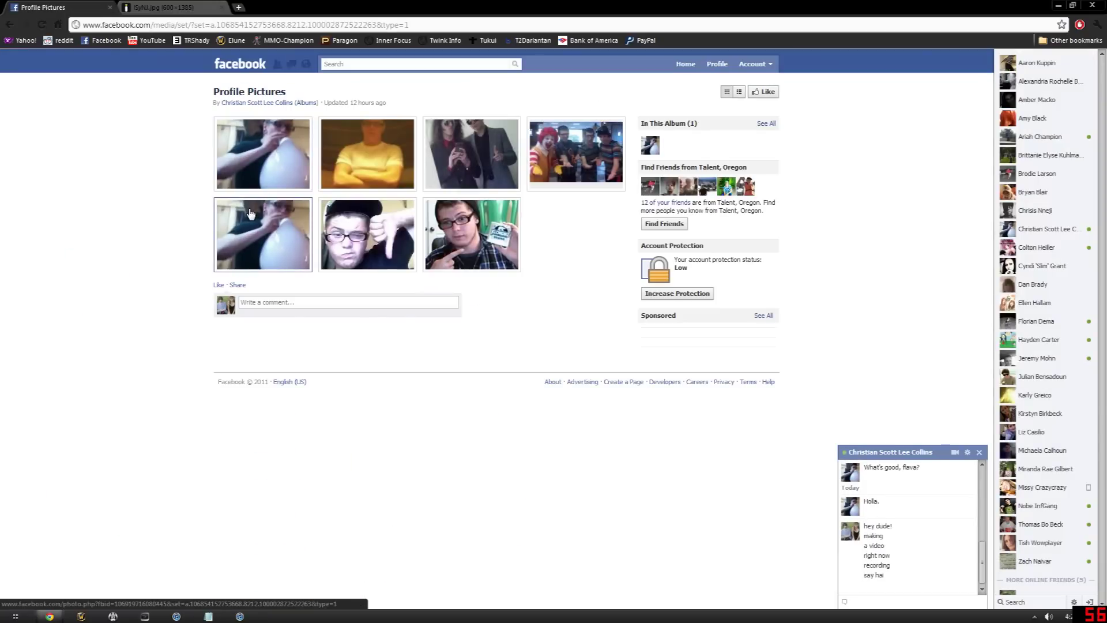
pyautogui.click(411, 168)
pyautogui.click(571, 186)
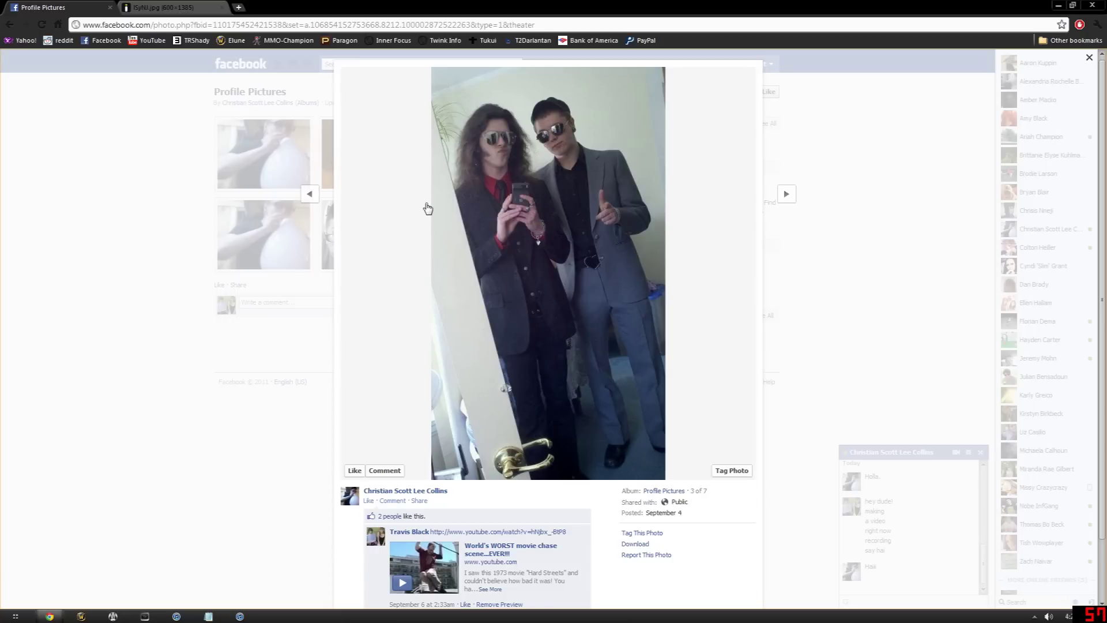
pyautogui.click(487, 375)
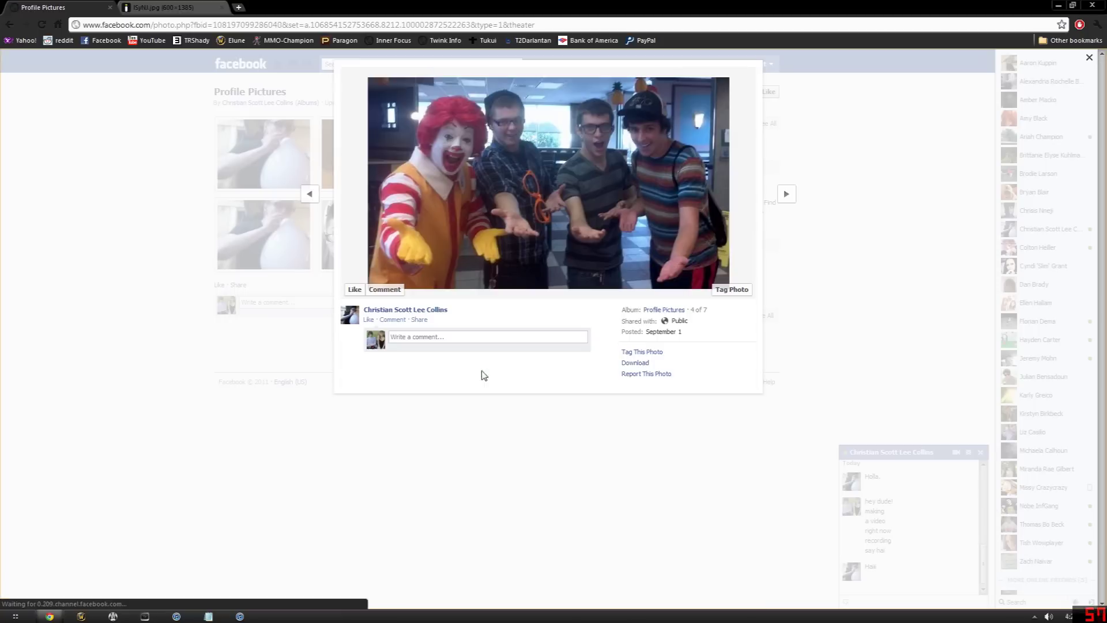
pyautogui.click(657, 251)
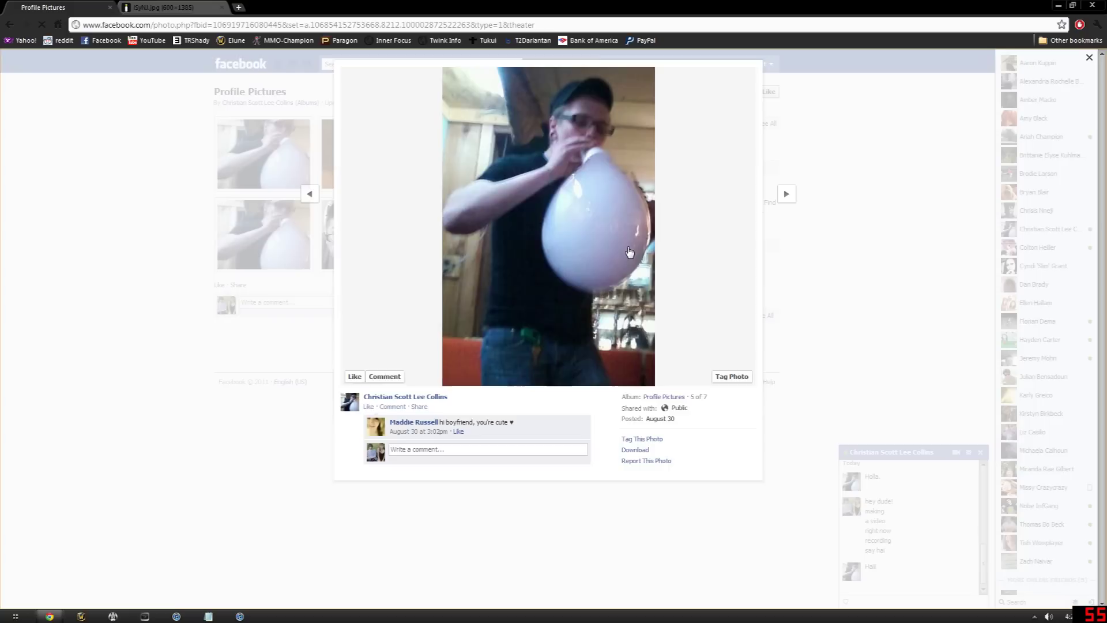
pyautogui.click(623, 333)
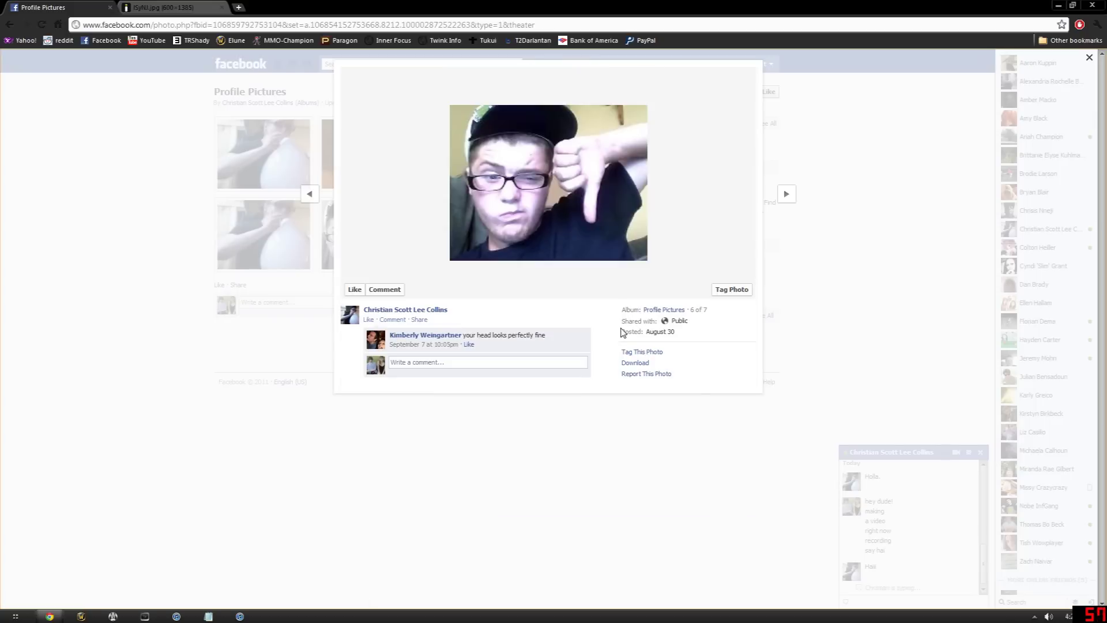
pyautogui.click(157, 205)
pyautogui.write('wh')
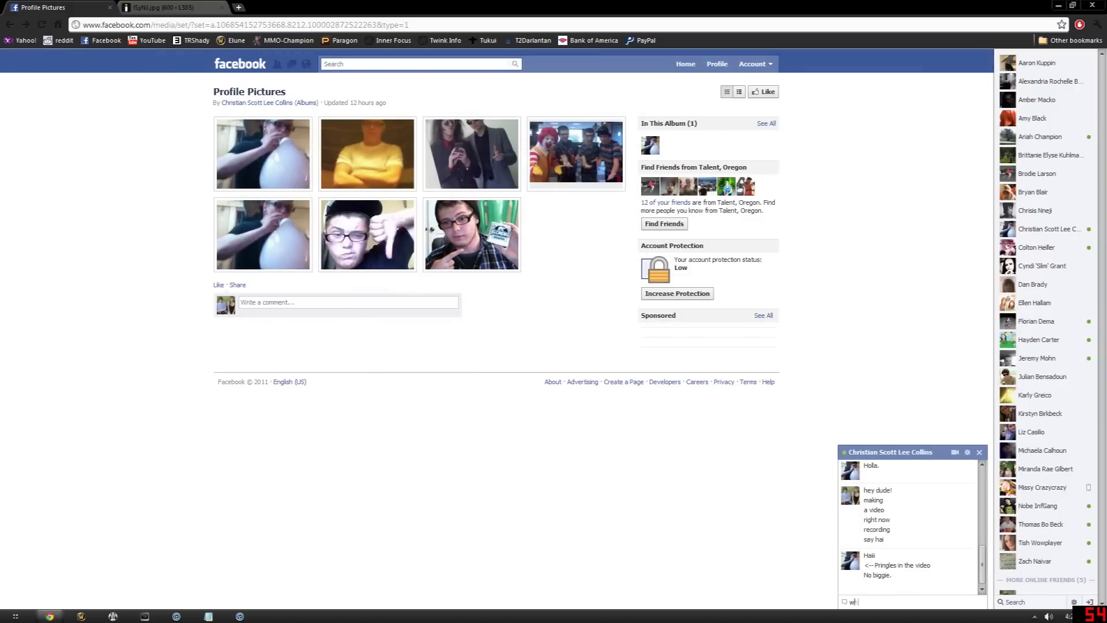
# Send a laughing reply, a leaving-Facebook note and a goodbye in chat, then close the imgur tab.
pyautogui.press('BackSpace')
pyautogui.press('BackSpace')
pyautogui.write('l')
pyautogui.press('Return')
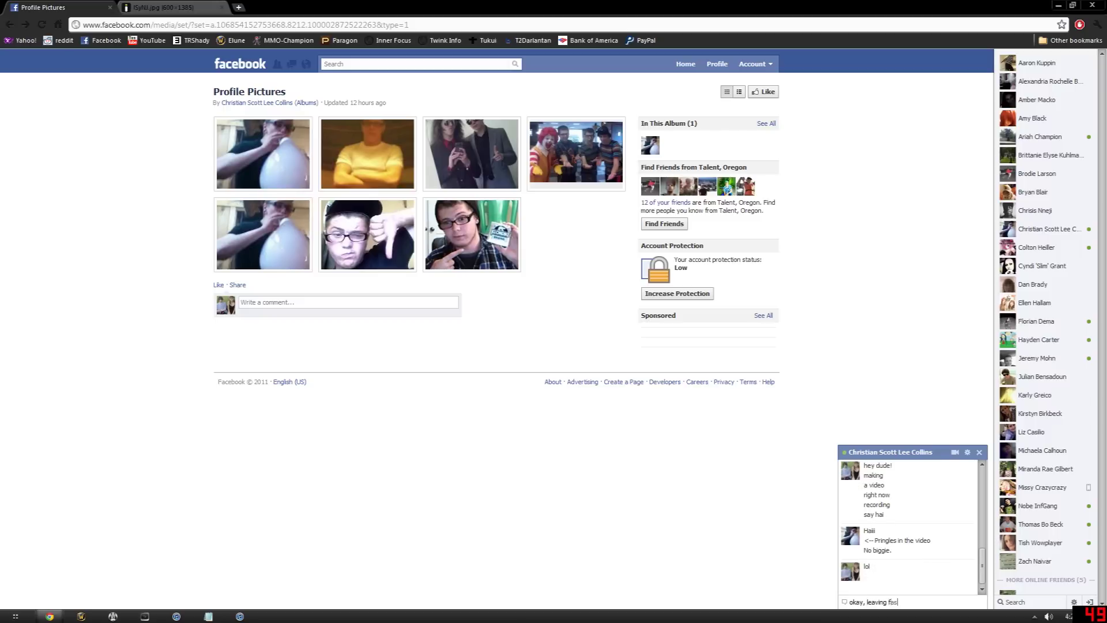
pyautogui.press('BackSpace')
pyautogui.press('BackSpace')
pyautogui.press('BackSpace')
pyautogui.write('cebook for a few mi')
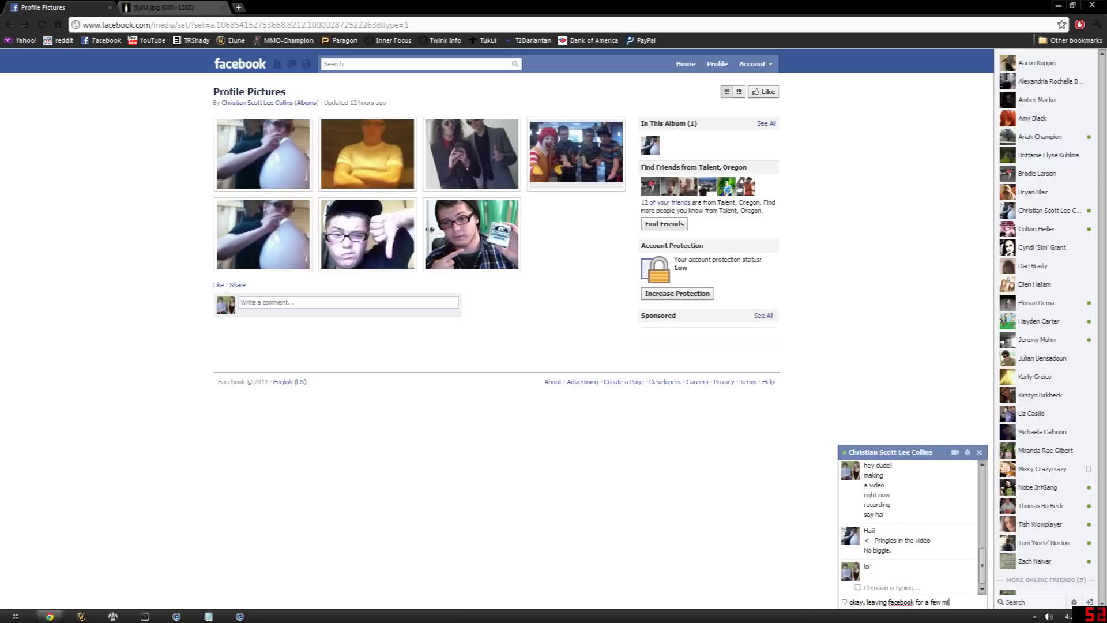
pyautogui.write('nutes')
pyautogui.press('Return')
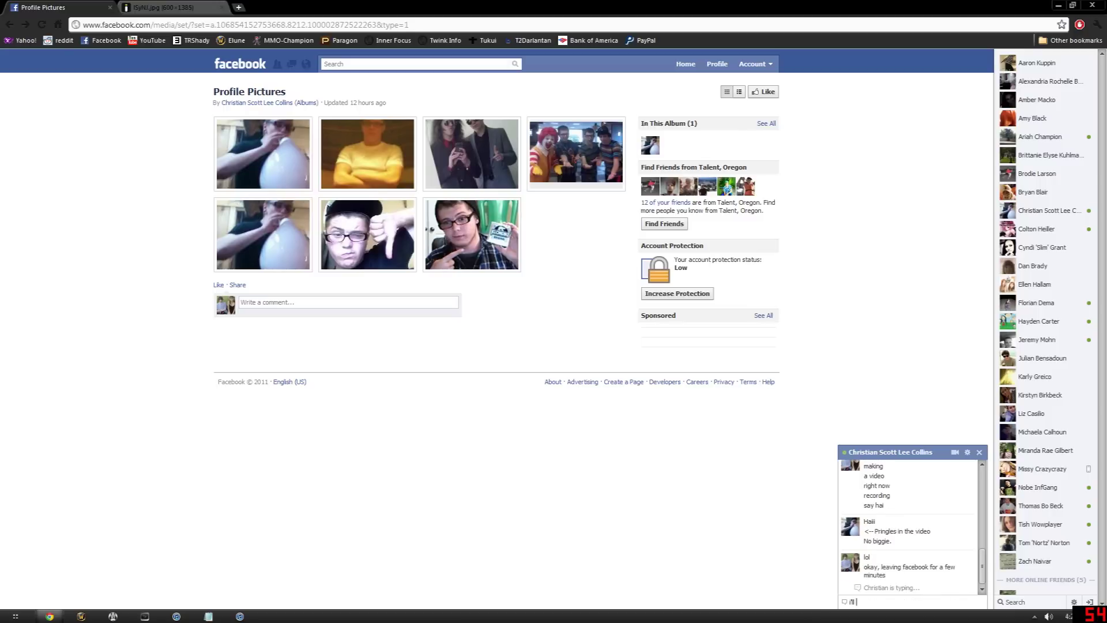
pyautogui.write('have m')
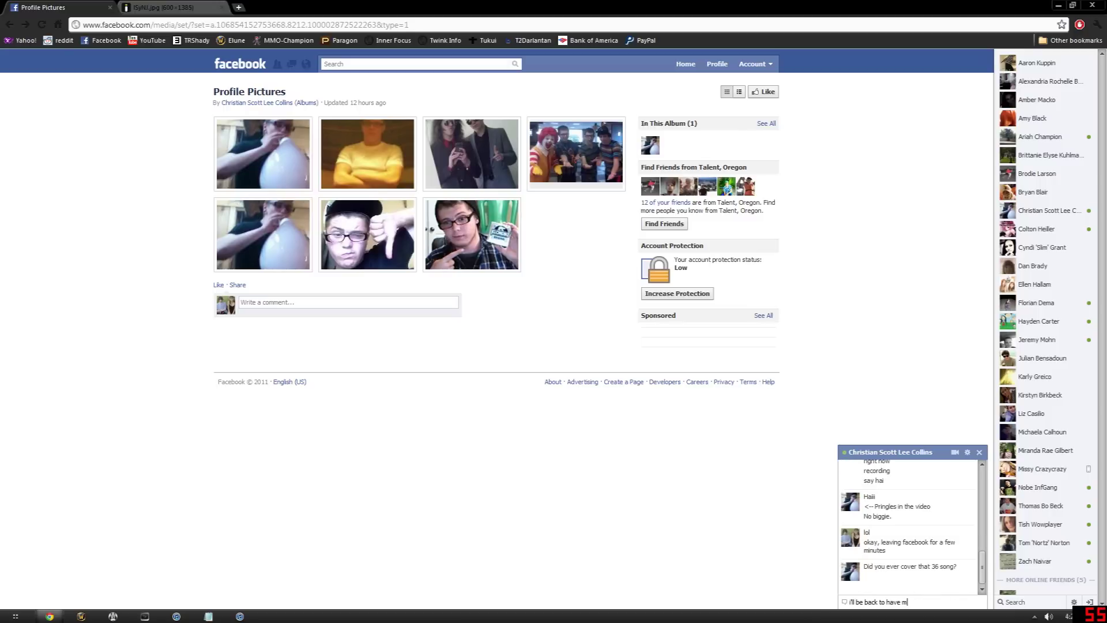
pyautogui.press('BackSpace')
pyautogui.write('homosexual')
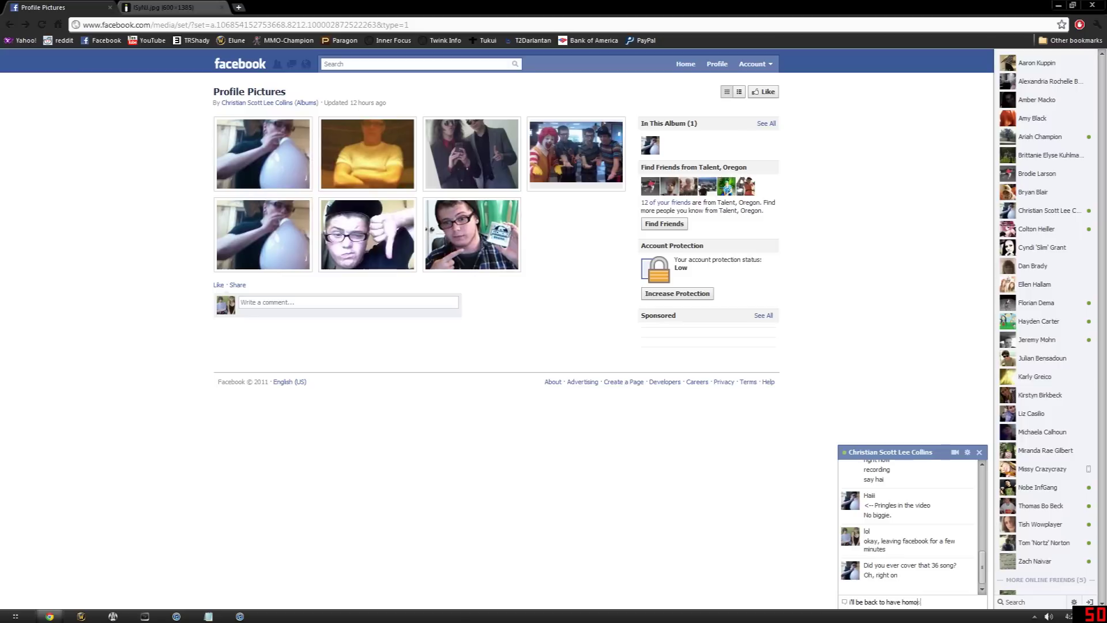
pyautogui.write(' good')
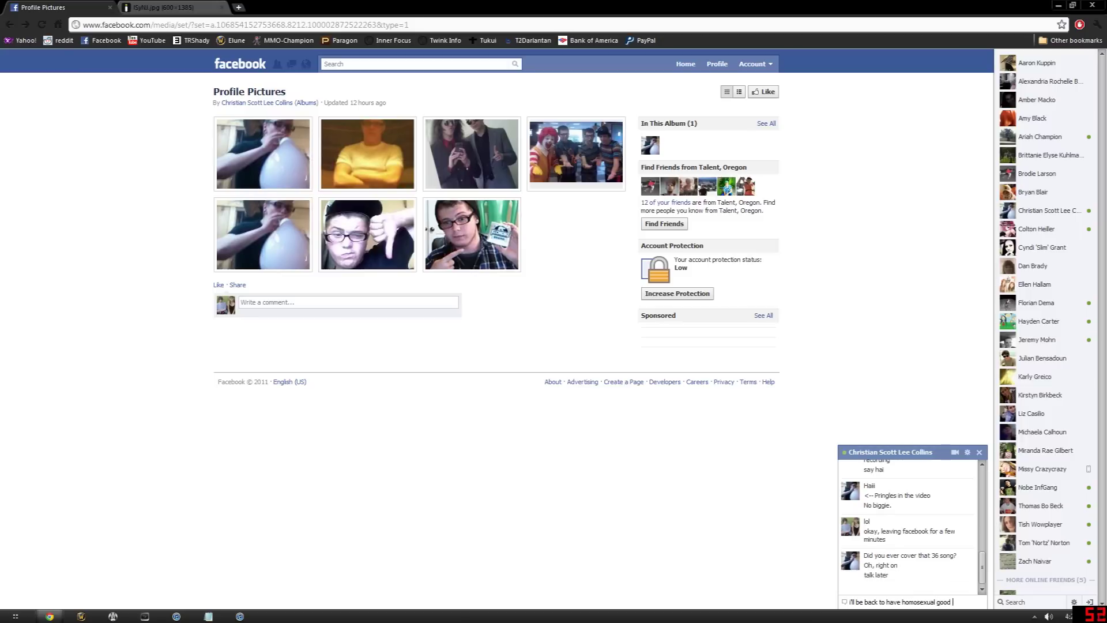
pyautogui.write('times with you')
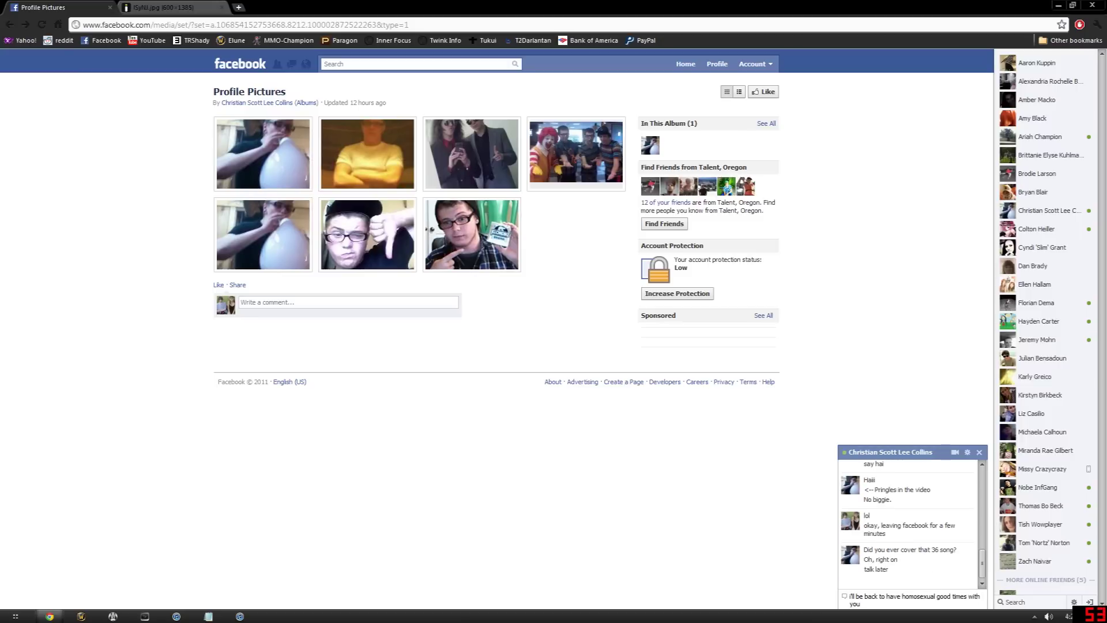
pyautogui.press('Return')
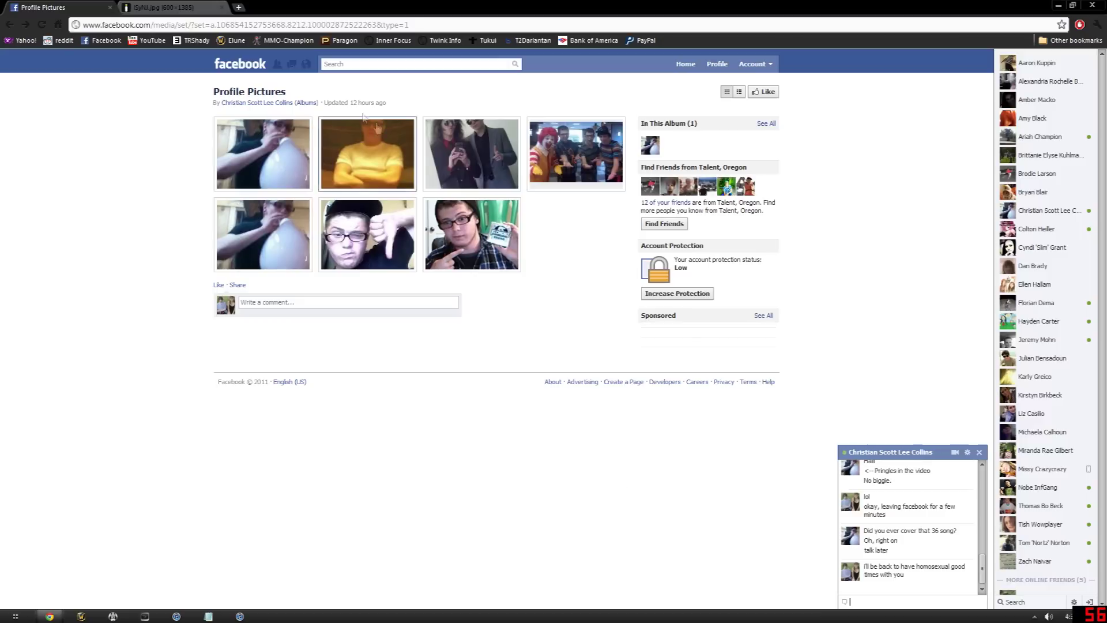
pyautogui.click(223, 8)
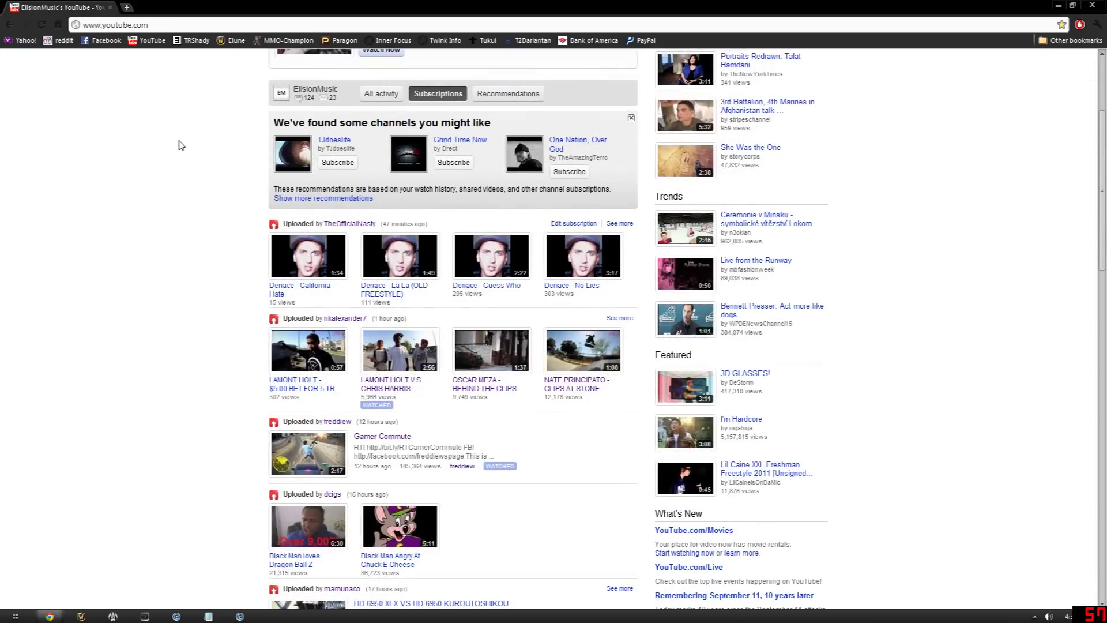
pyautogui.scroll(-3, 181, 144)
pyautogui.scroll(-5, 181, 145)
pyautogui.scroll(-5, 181, 144)
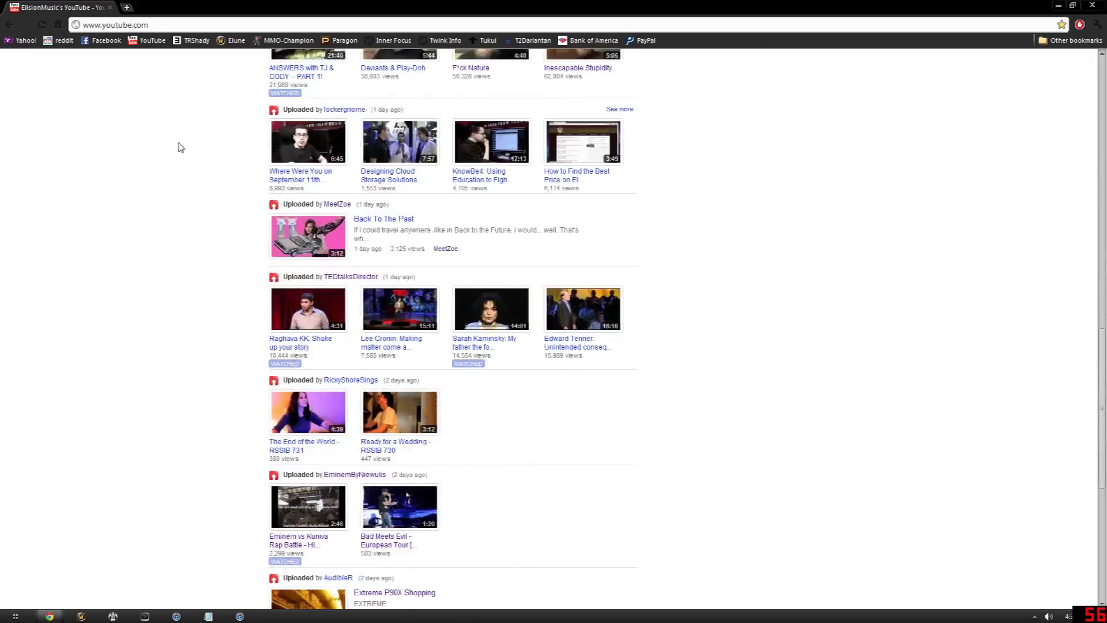
pyautogui.scroll(-4, 181, 144)
# Load more videos in the subscriptions feed and open one video in a new tab.
pyautogui.click(306, 454)
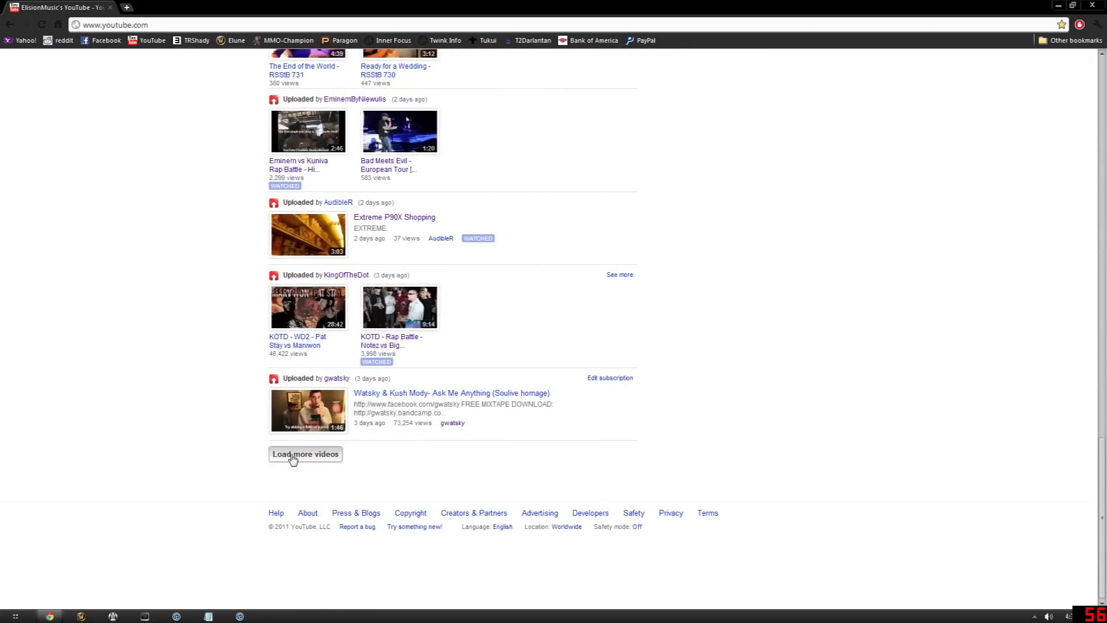
pyautogui.scroll(-5, 219, 321)
pyautogui.scroll(-4, 208, 316)
pyautogui.middleClick(198, 312)
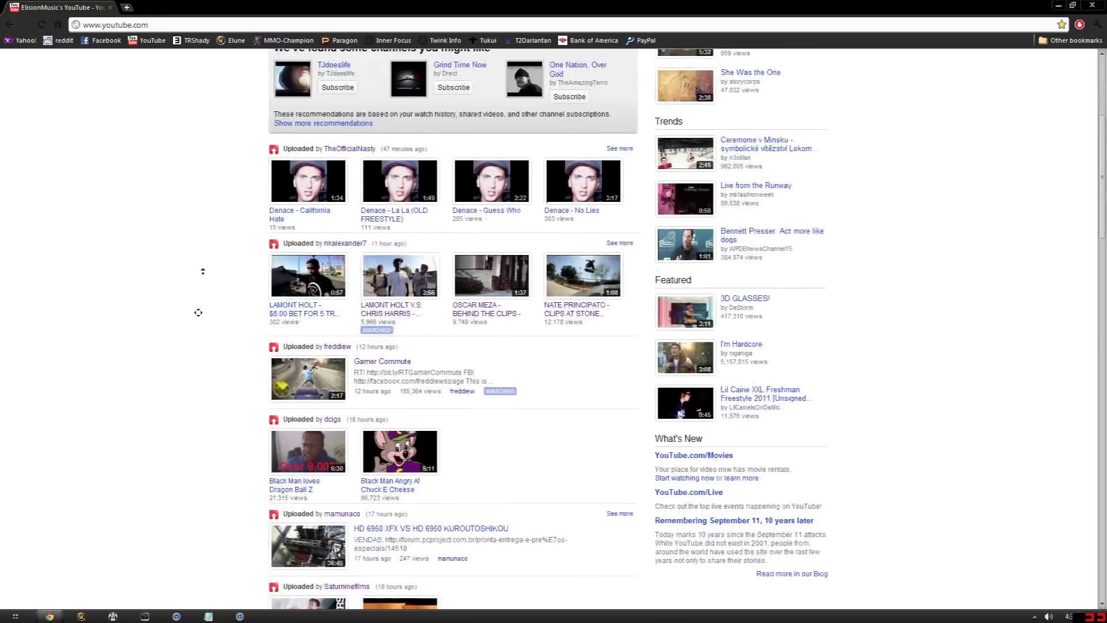
pyautogui.click(183, 277)
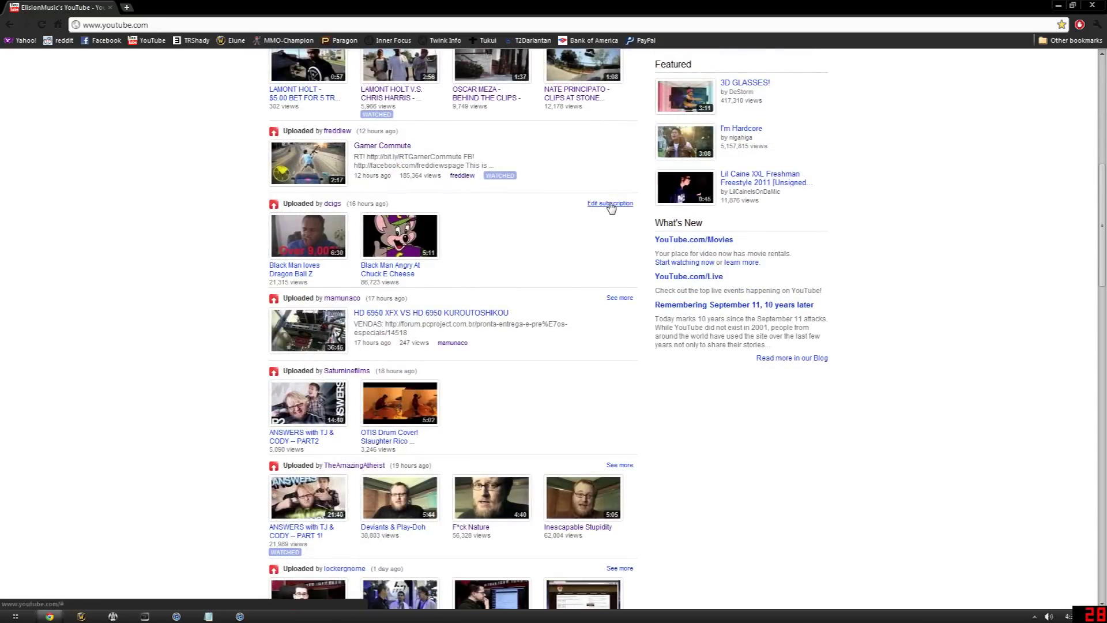
pyautogui.click(609, 204)
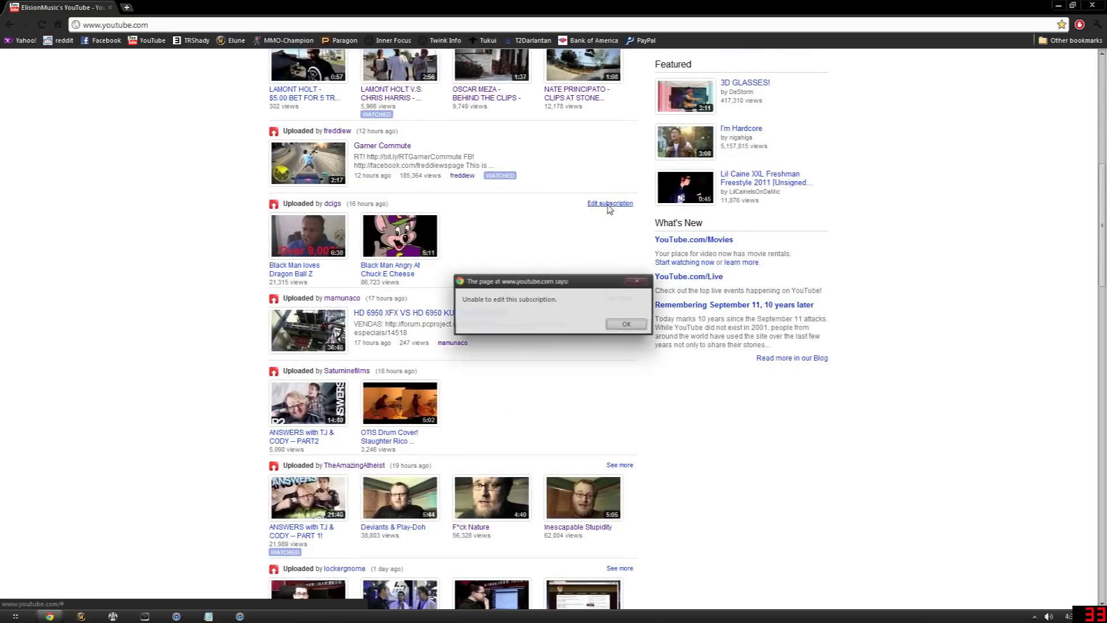
pyautogui.click(626, 324)
pyautogui.scroll(-1, 450, 243)
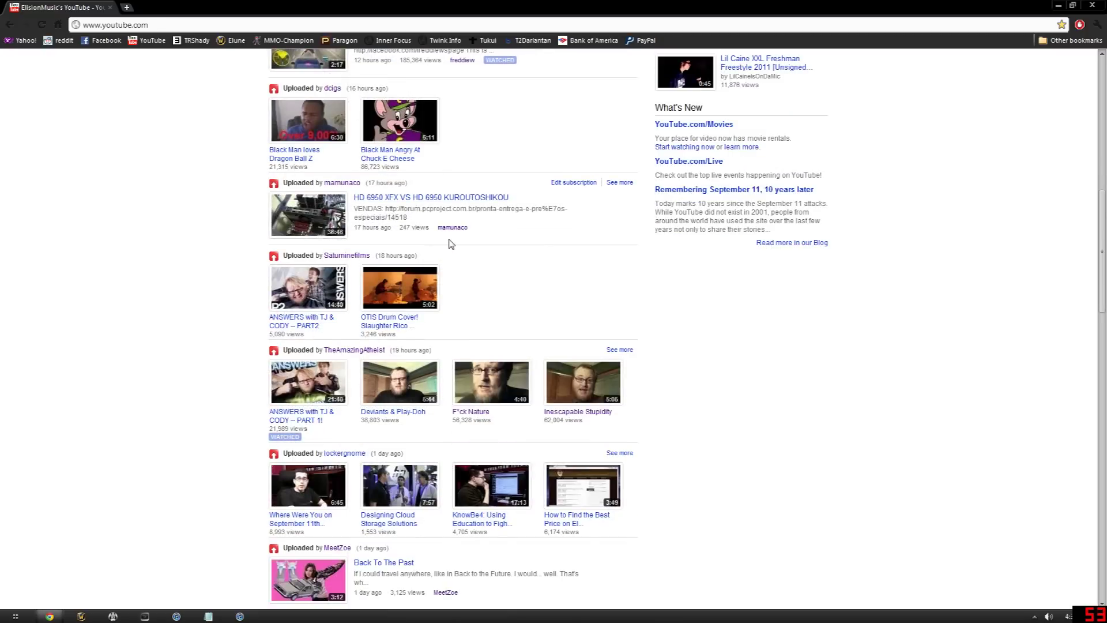
pyautogui.click(308, 383)
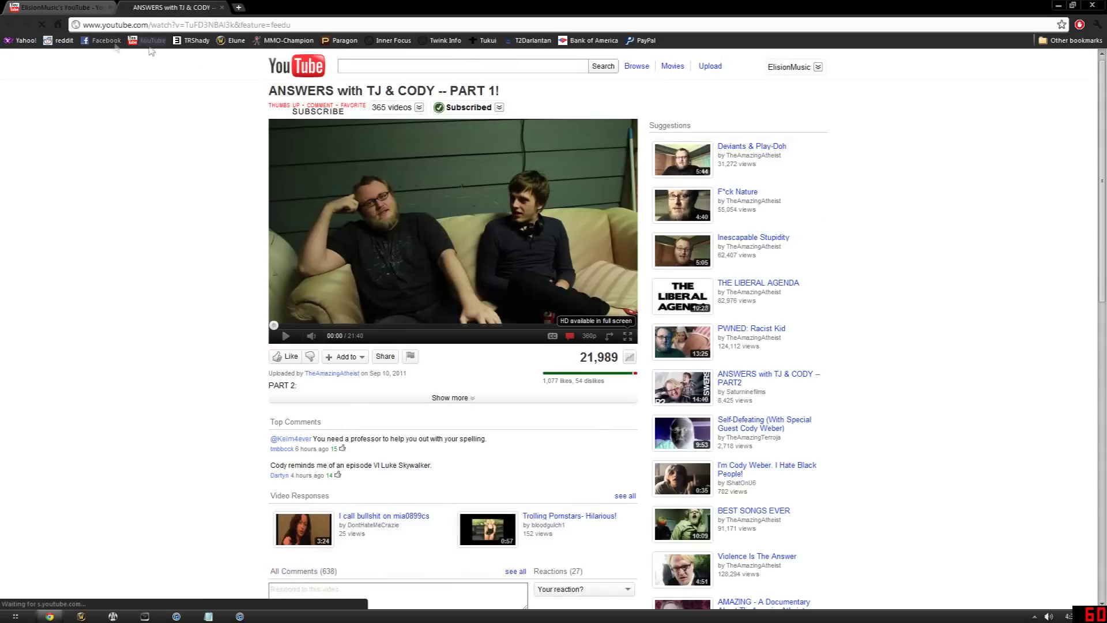
pyautogui.click(35, 7)
pyautogui.scroll(-3, 209, 297)
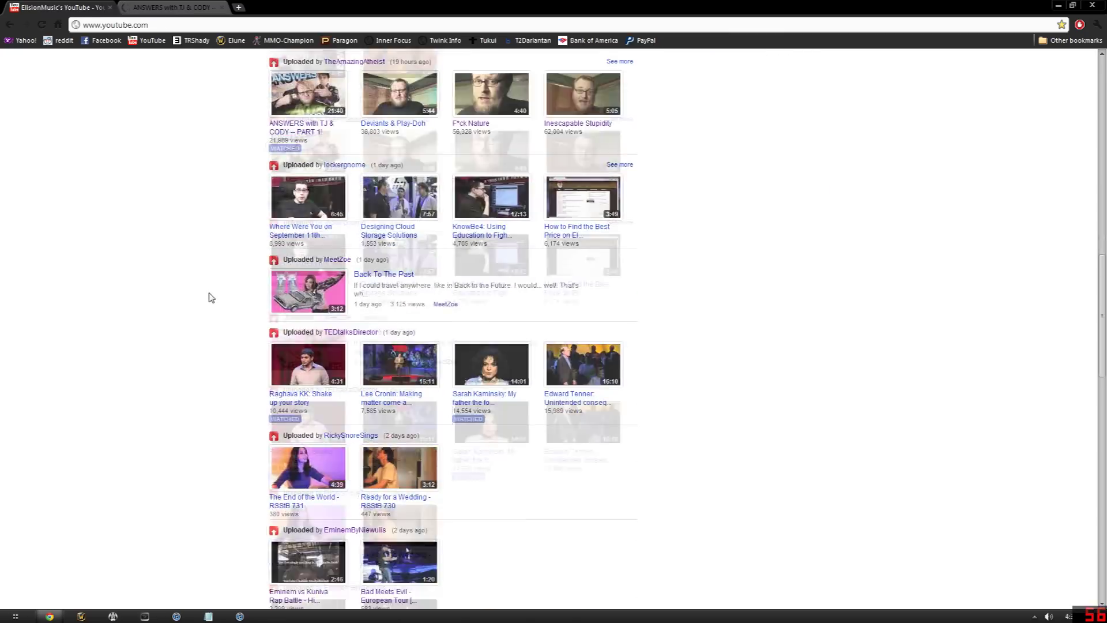
pyautogui.scroll(-5, 208, 293)
pyautogui.scroll(-3, 209, 293)
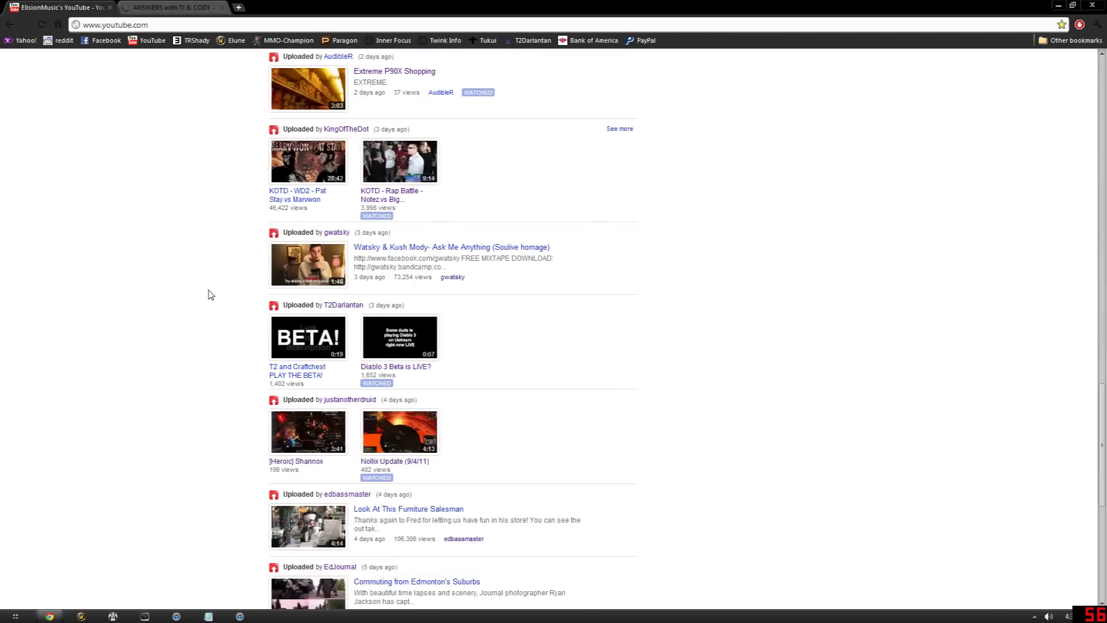
pyautogui.scroll(4, 209, 294)
pyautogui.scroll(4, 208, 294)
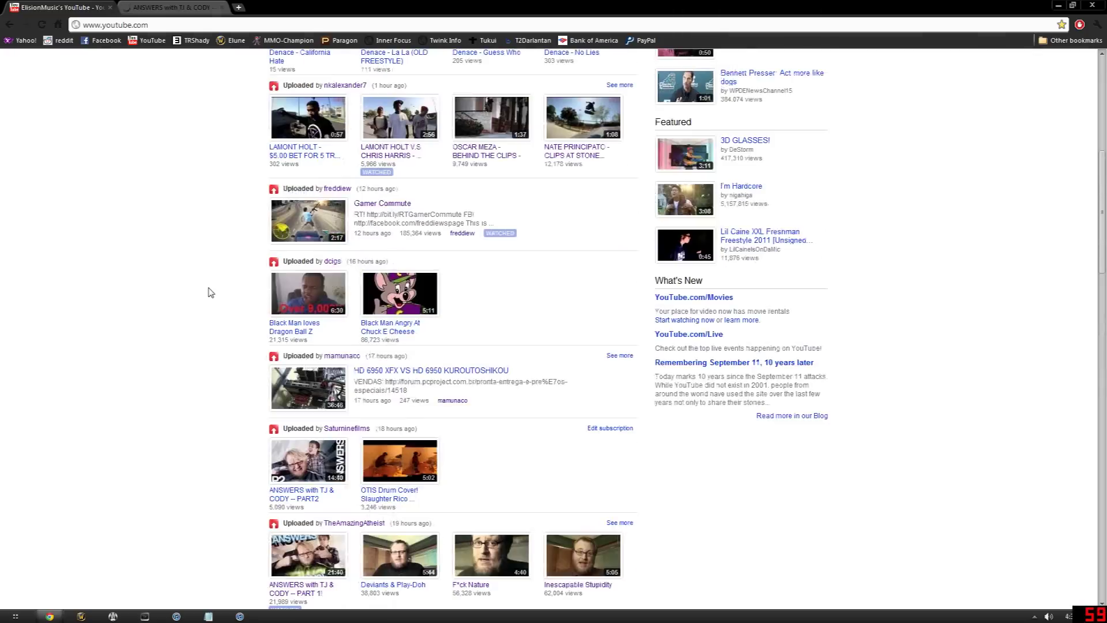
pyautogui.scroll(5, 208, 294)
pyautogui.scroll(2, 138, 82)
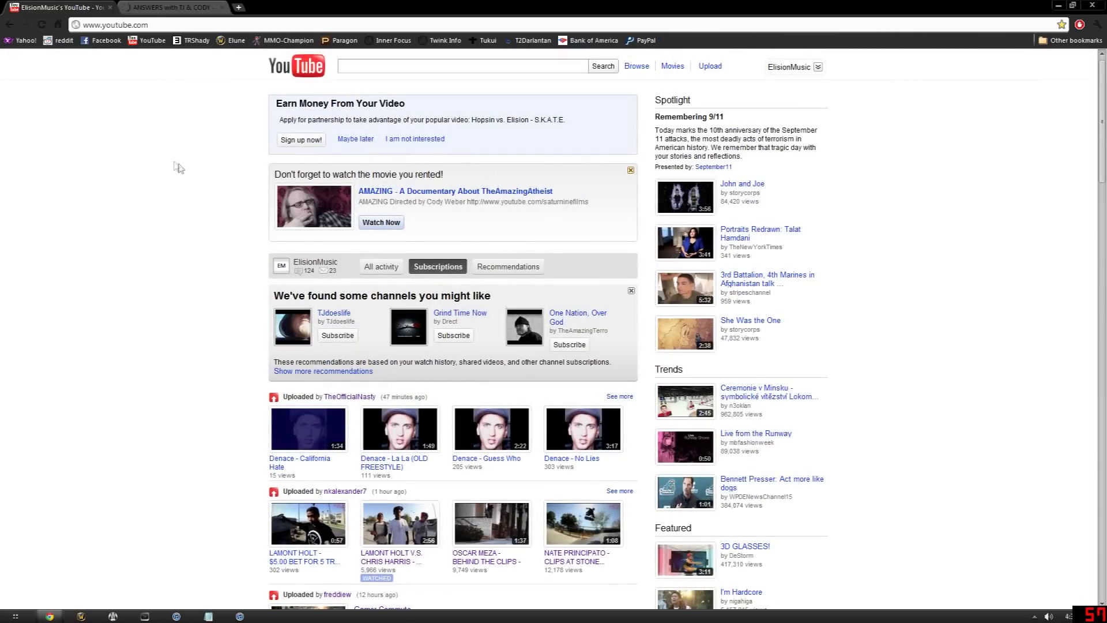
pyautogui.click(318, 217)
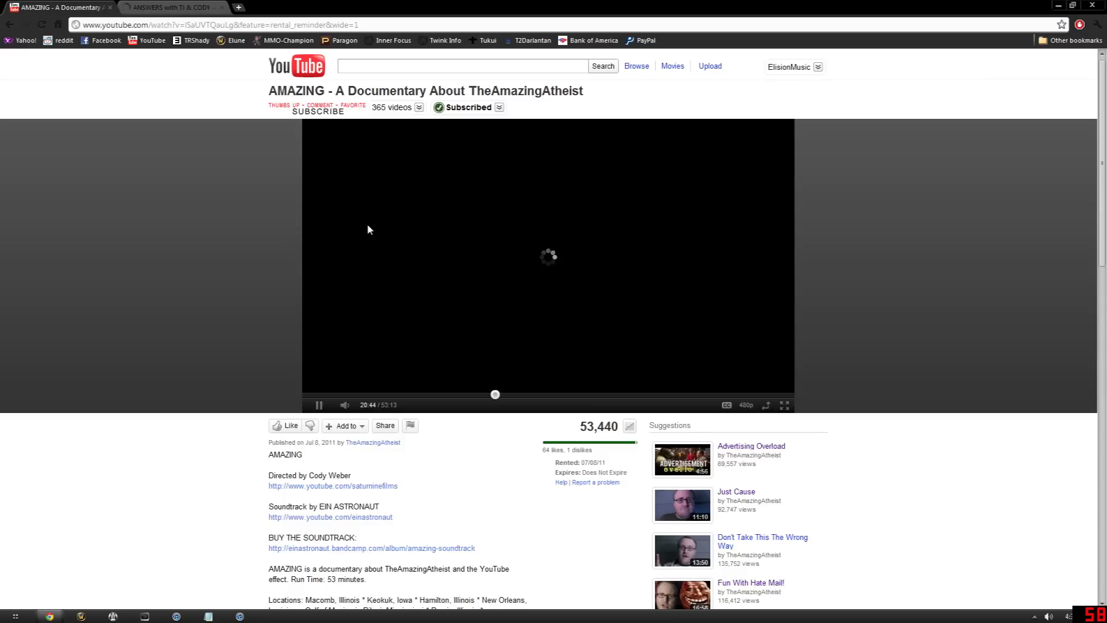
pyautogui.hotkey('alt', 'Left')
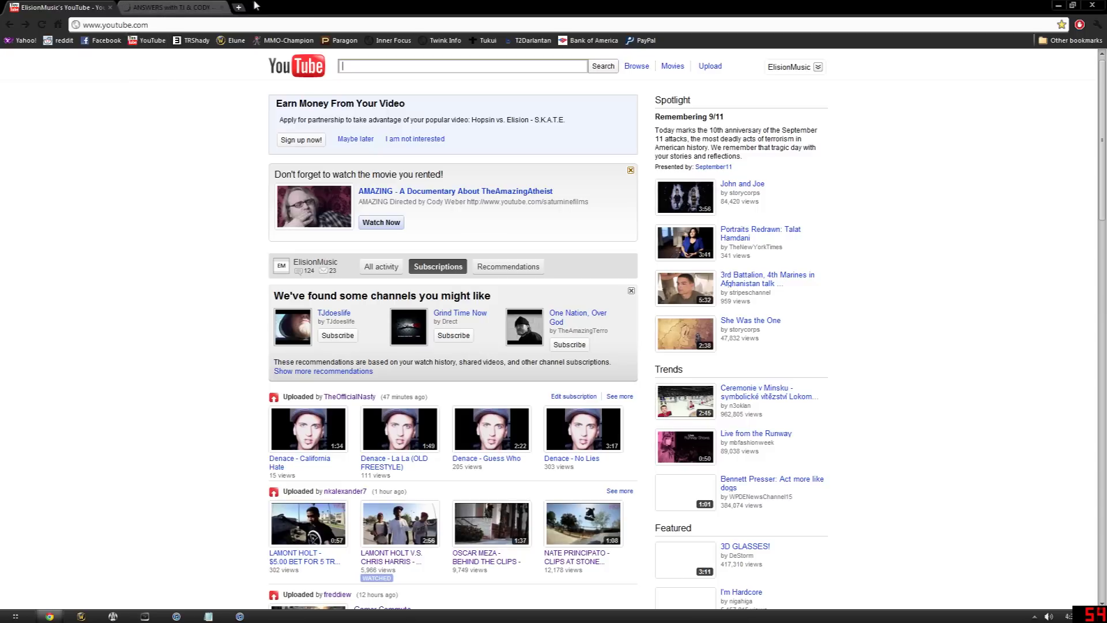
# Close the TJ & Cody tab and read TRShady's 'Most Underrated Song on Recovery' topic.
pyautogui.click(226, 7)
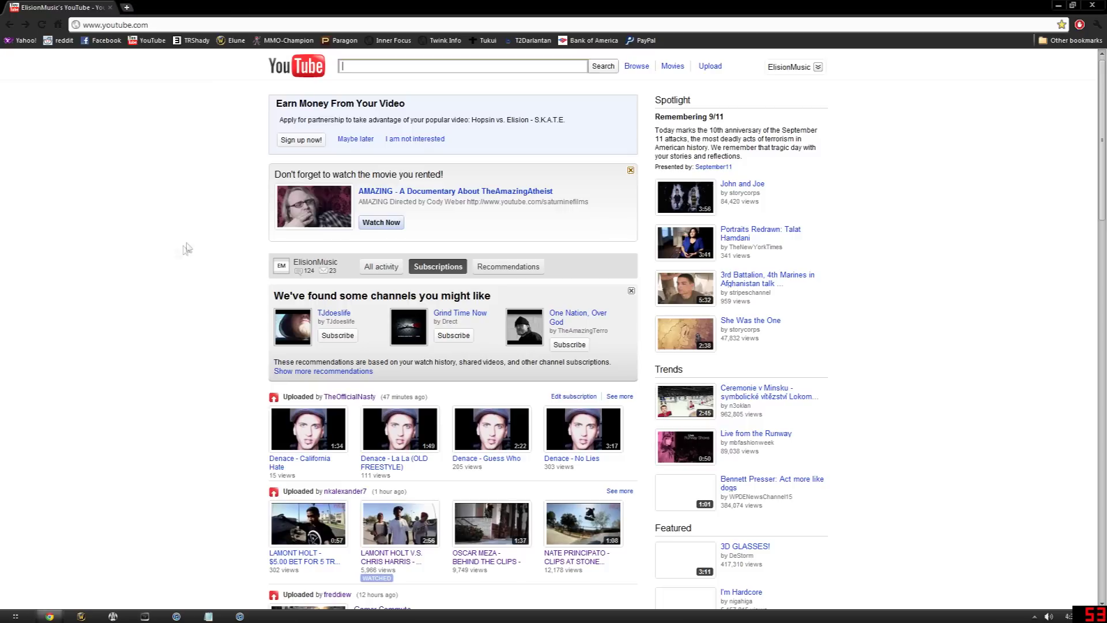
pyautogui.click(192, 40)
pyautogui.click(525, 164)
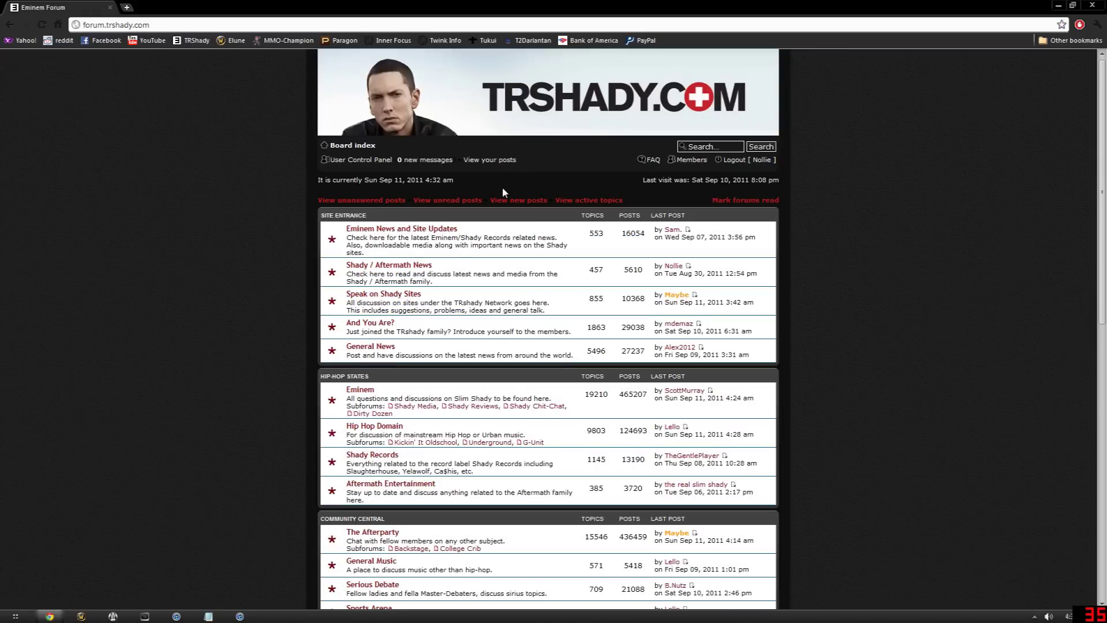
pyautogui.click(360, 390)
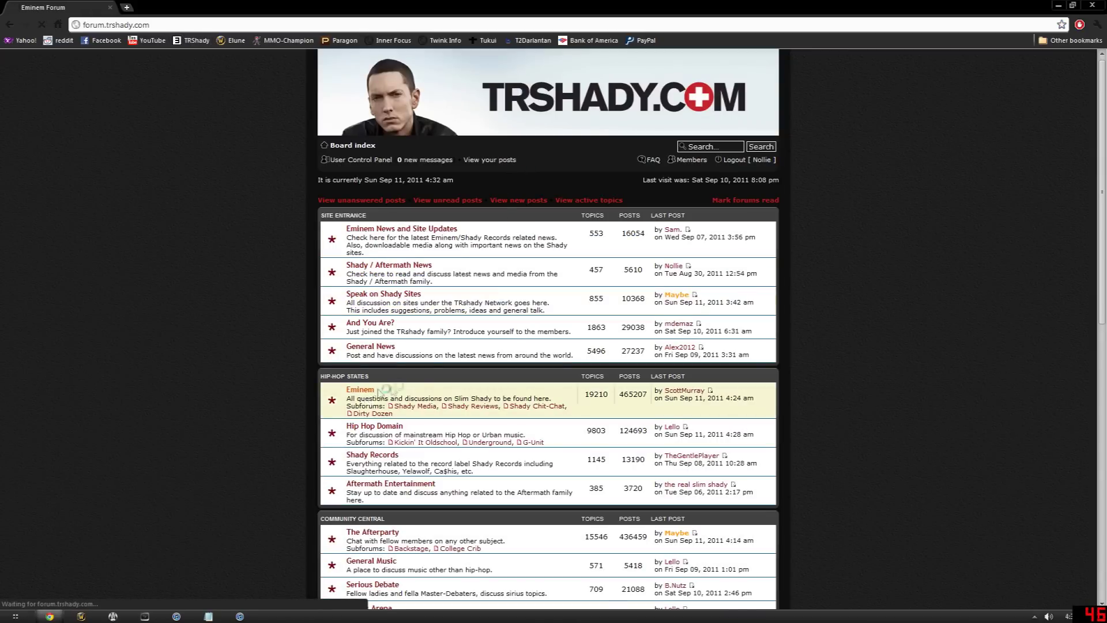
pyautogui.scroll(-4, 294, 404)
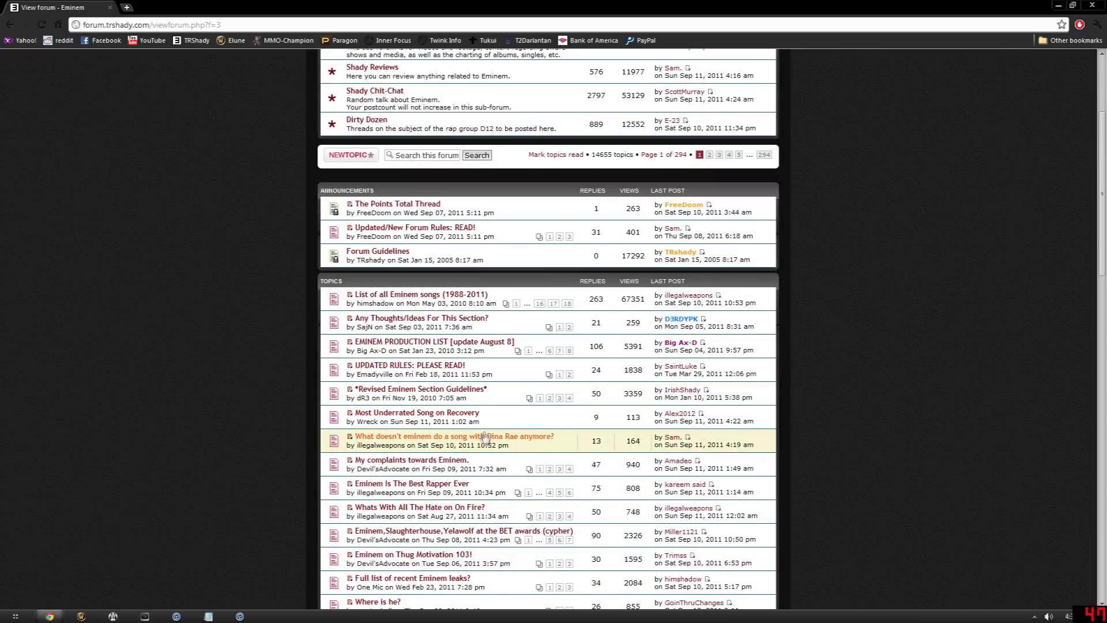
pyautogui.click(415, 413)
pyautogui.scroll(-5, 302, 399)
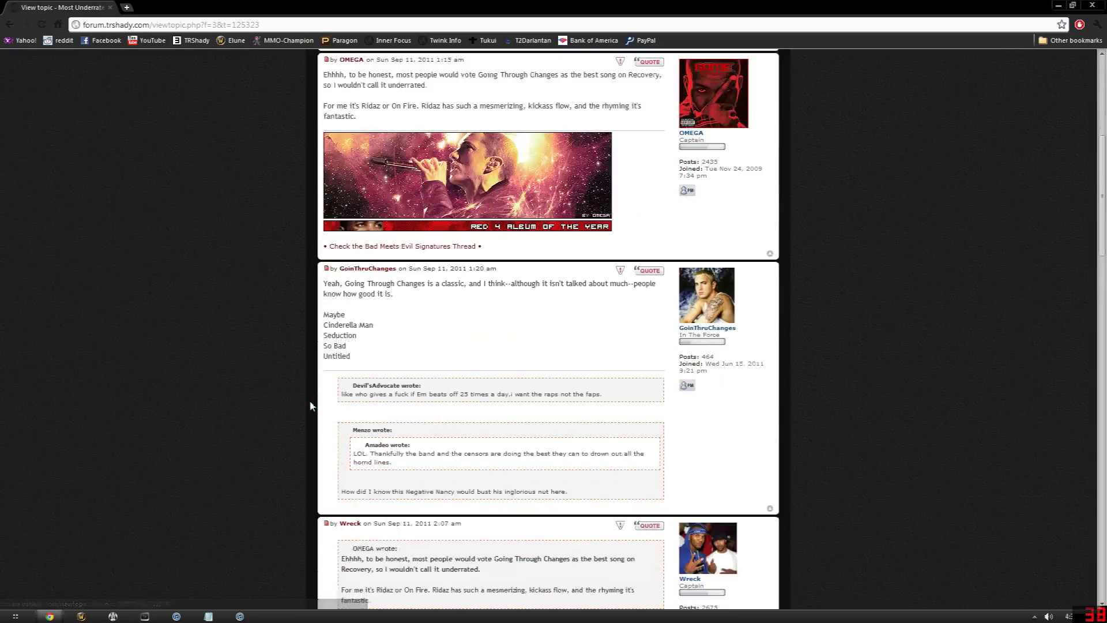
pyautogui.scroll(-3, 301, 398)
pyautogui.scroll(-3, 302, 399)
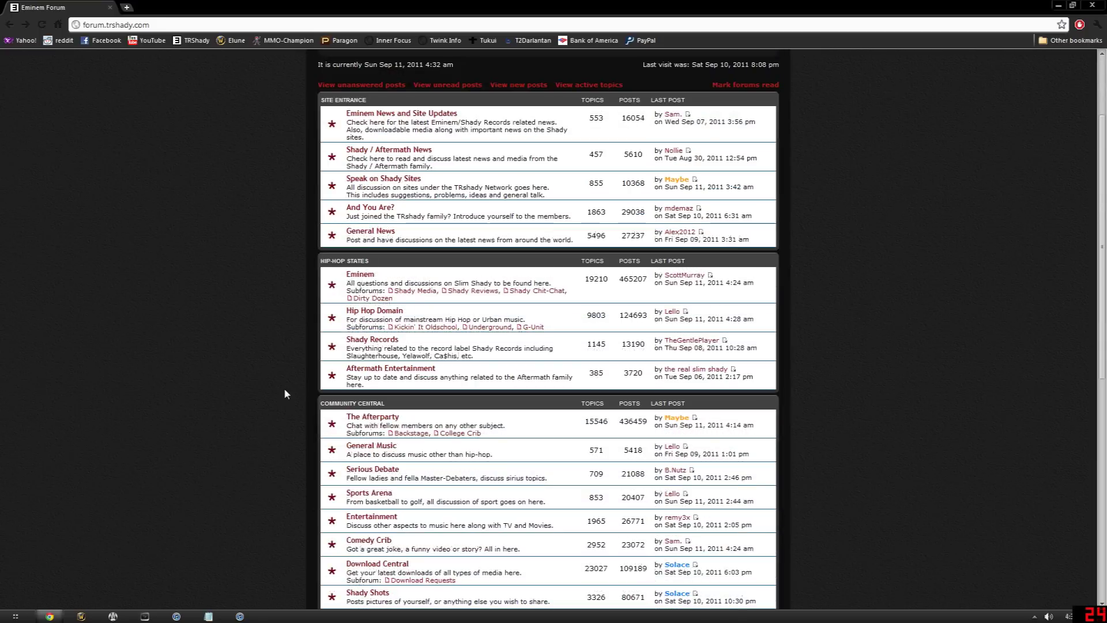
# Browse The Afterparty's Backstage and College Crib subforums, then open 'Question About Internet Speed'.
pyautogui.click(380, 417)
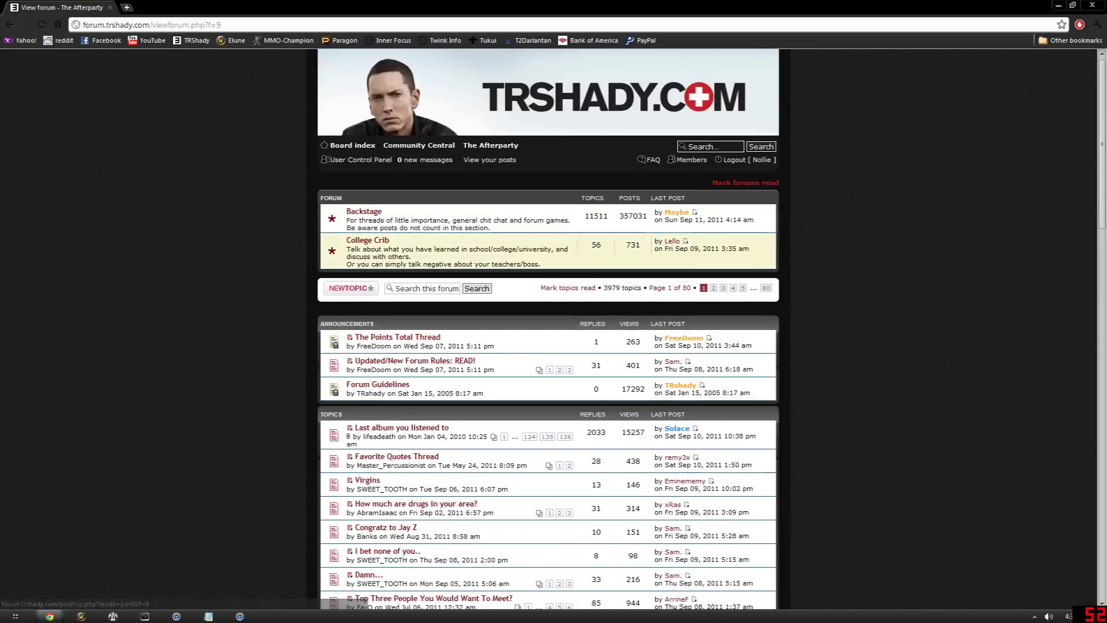
pyautogui.click(363, 211)
pyautogui.hotkey('alt', 'Left')
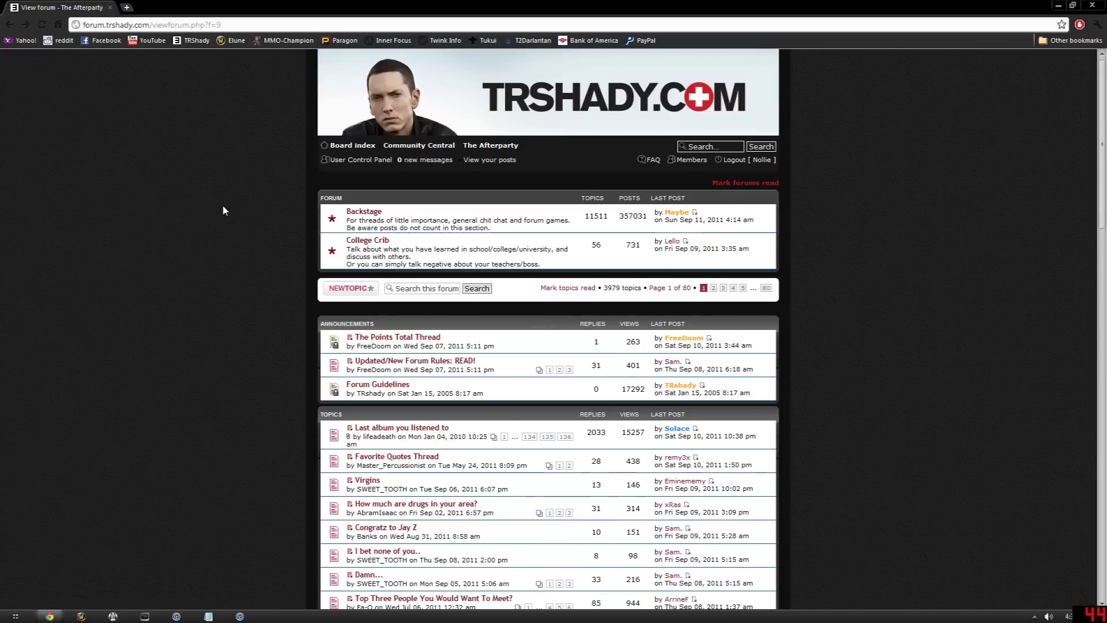
pyautogui.hotkey('alt', 'Left')
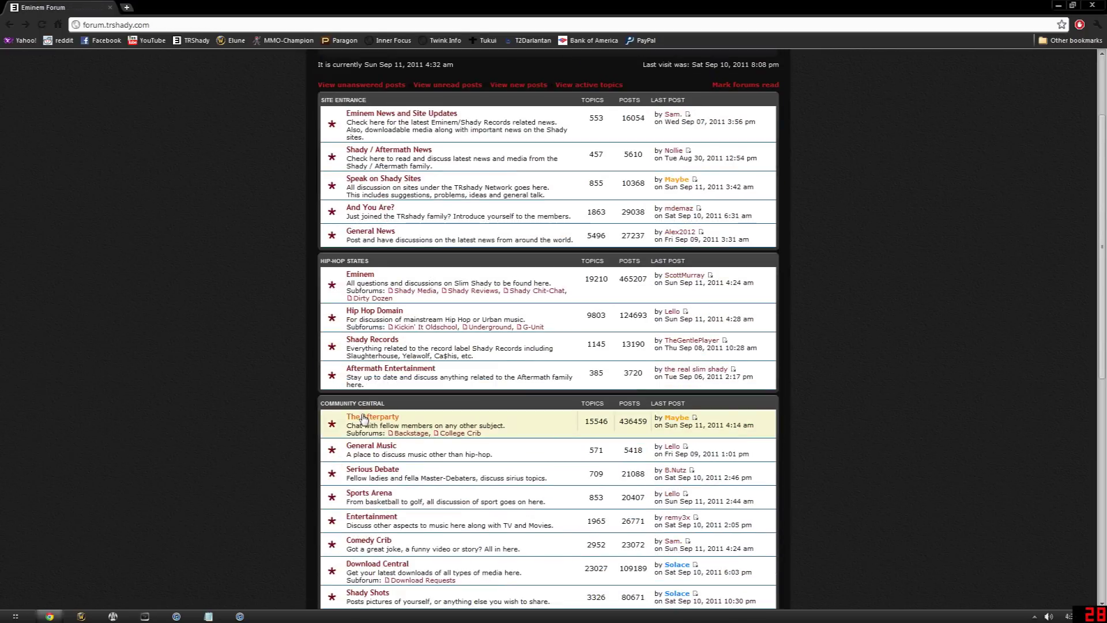
pyautogui.click(373, 416)
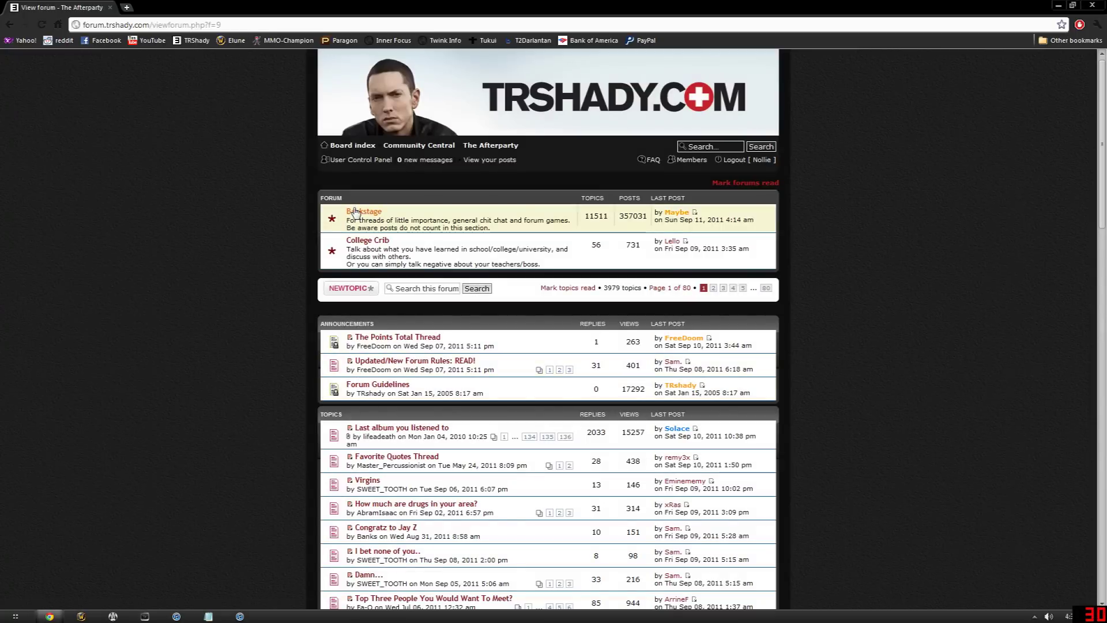
pyautogui.click(368, 241)
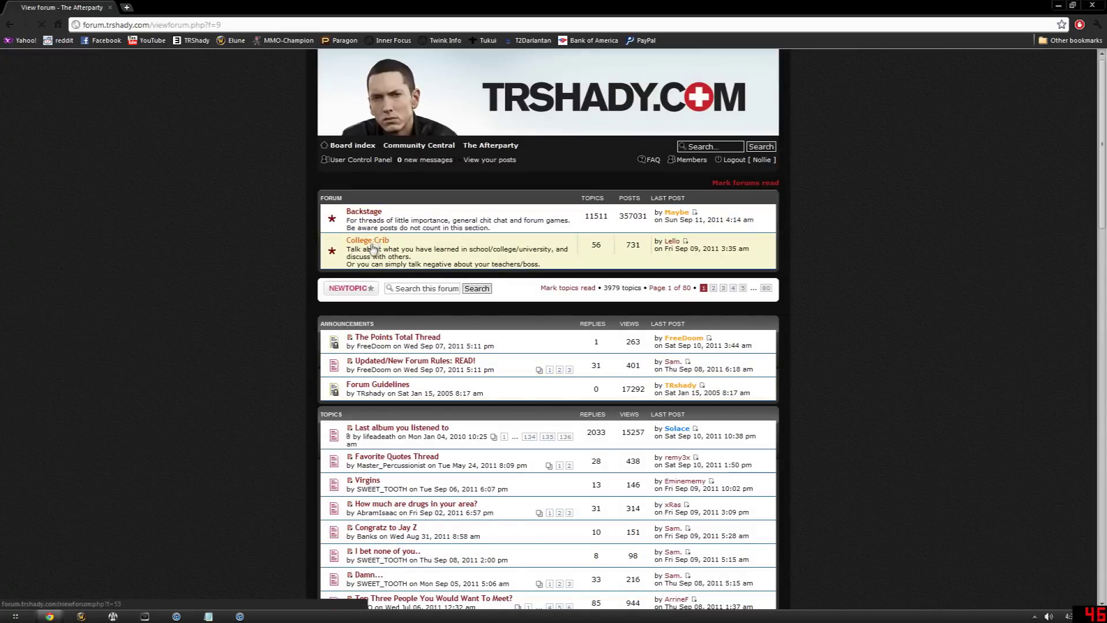
pyautogui.hotkey('alt', 'Left')
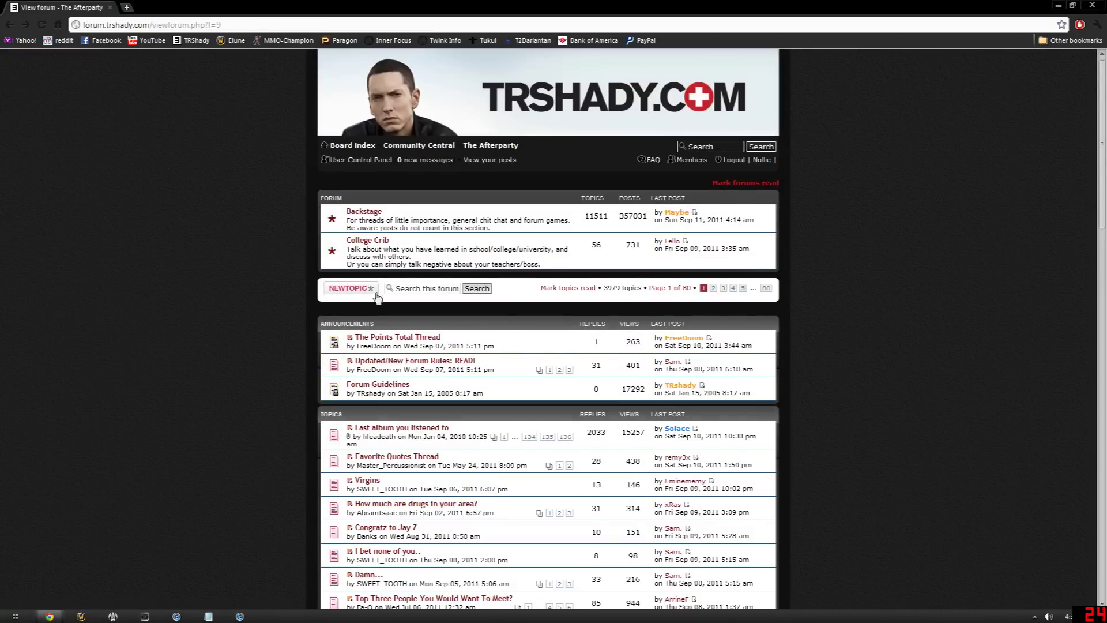
pyautogui.click(365, 212)
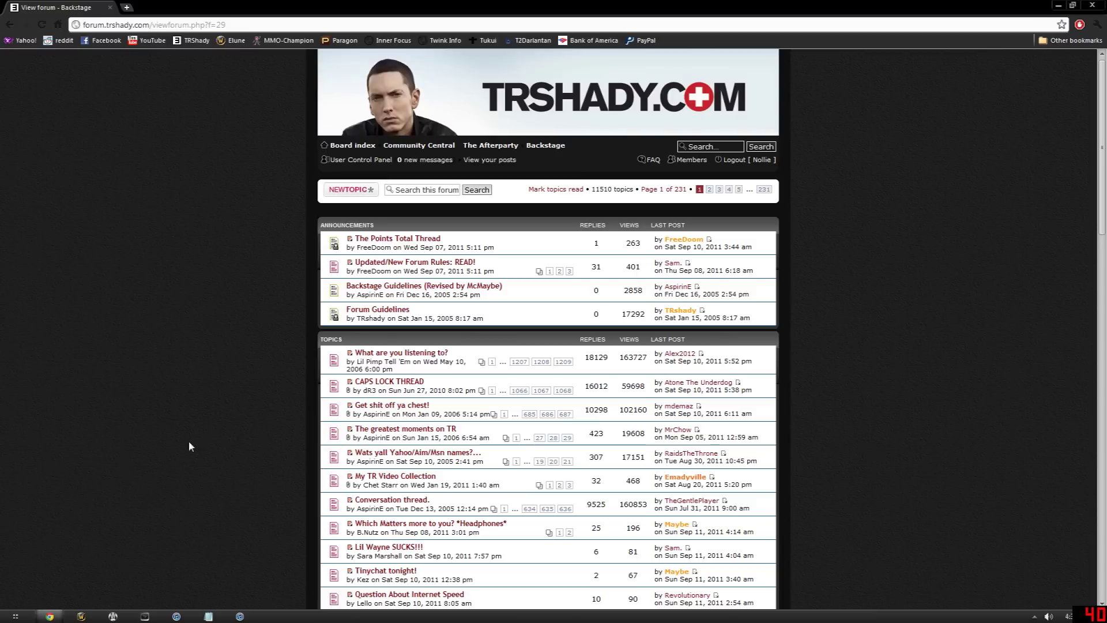
pyautogui.scroll(-1, 185, 441)
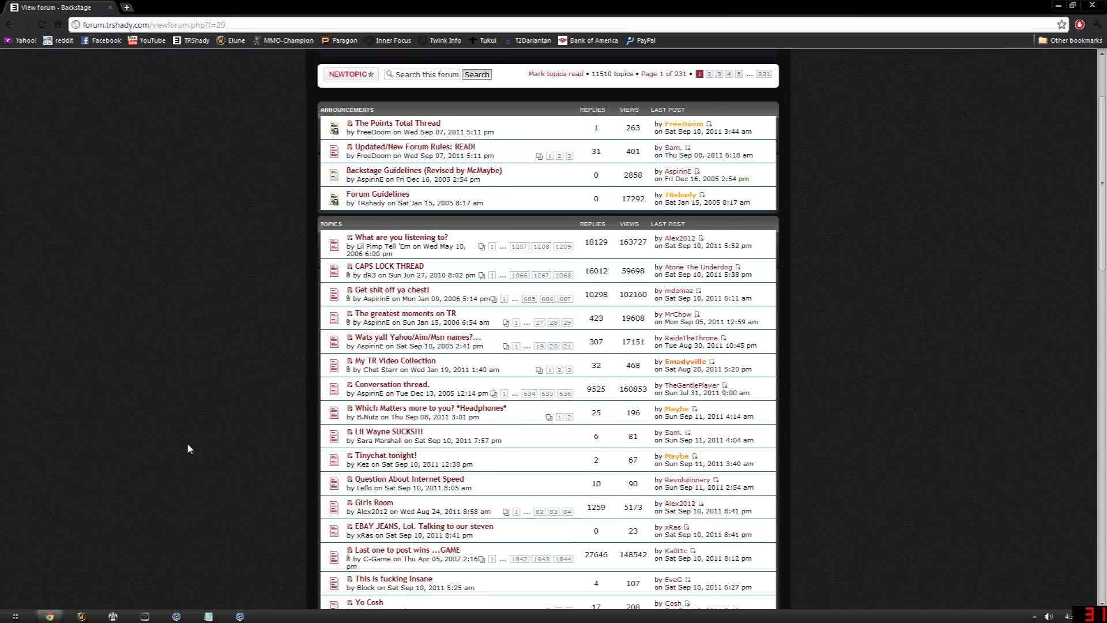
pyautogui.click(408, 481)
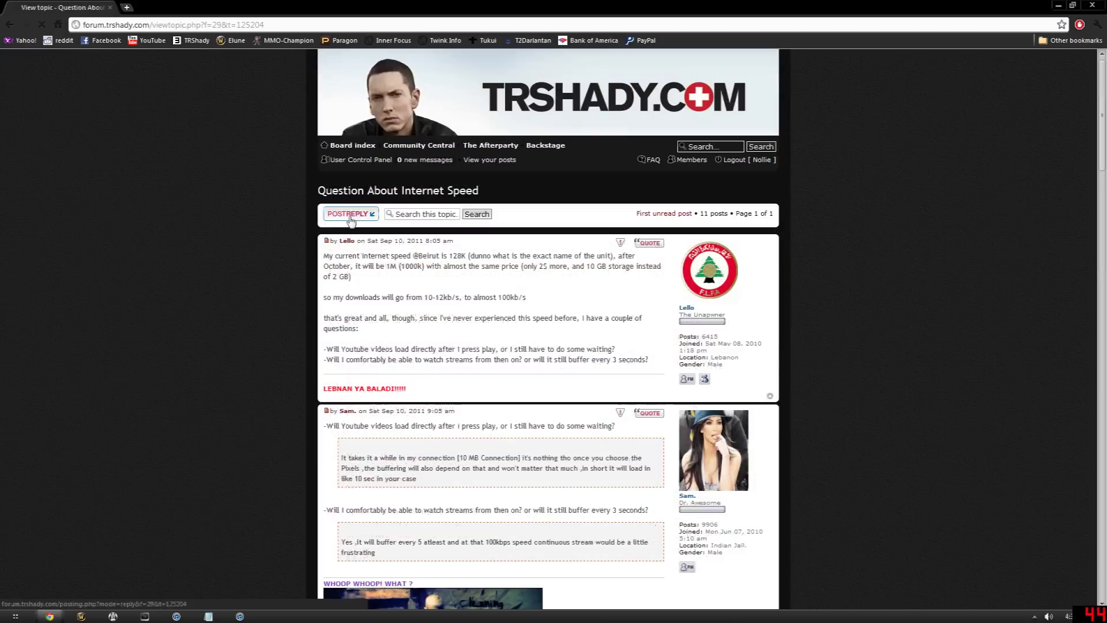
# Post the reply 'This belongs in the computing section :)' and view the submitted message.
pyautogui.click(345, 279)
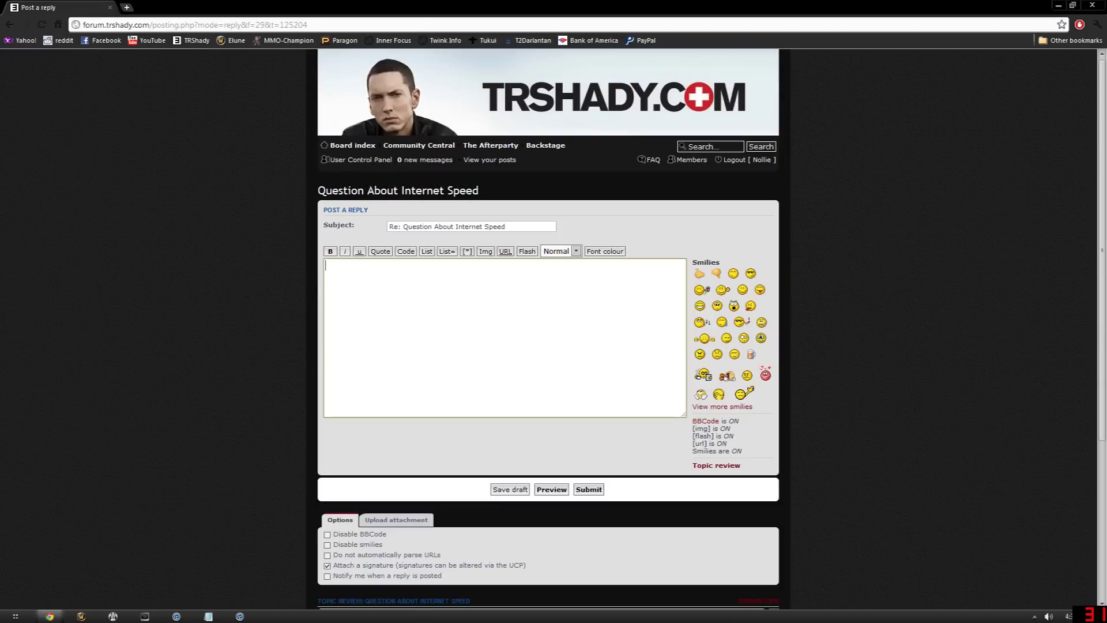
pyautogui.write('This belongs in the Co')
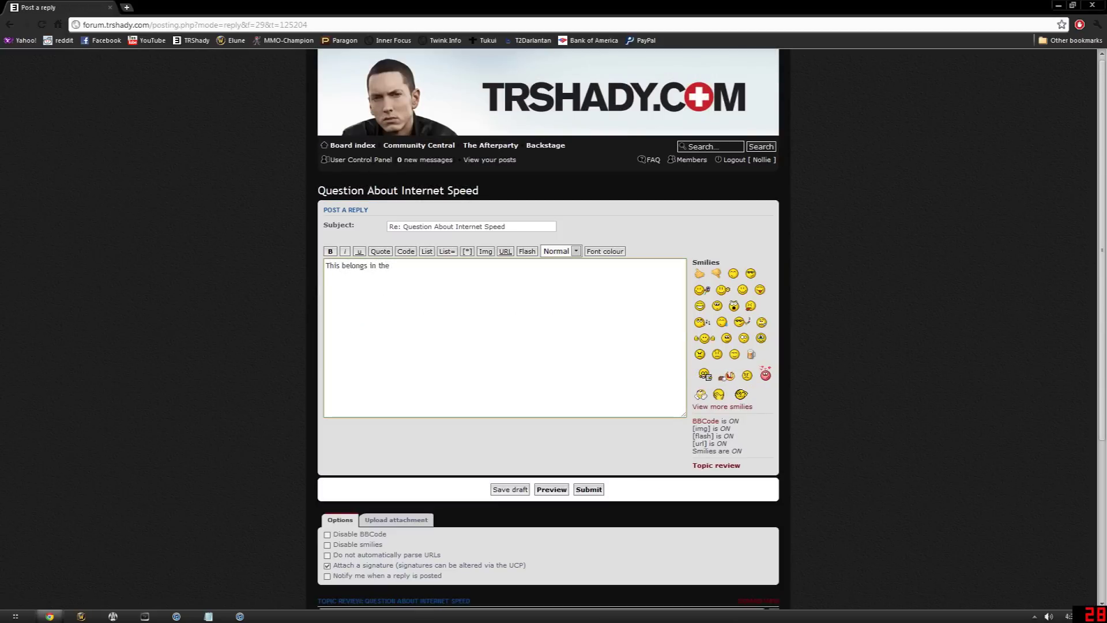
pyautogui.press('BackSpace')
pyautogui.press('BackSpace')
pyautogui.write('computer')
pyautogui.press('BackSpace')
pyautogui.press('BackSpace')
pyautogui.write('ing sec')
pyautogui.write('tion :')
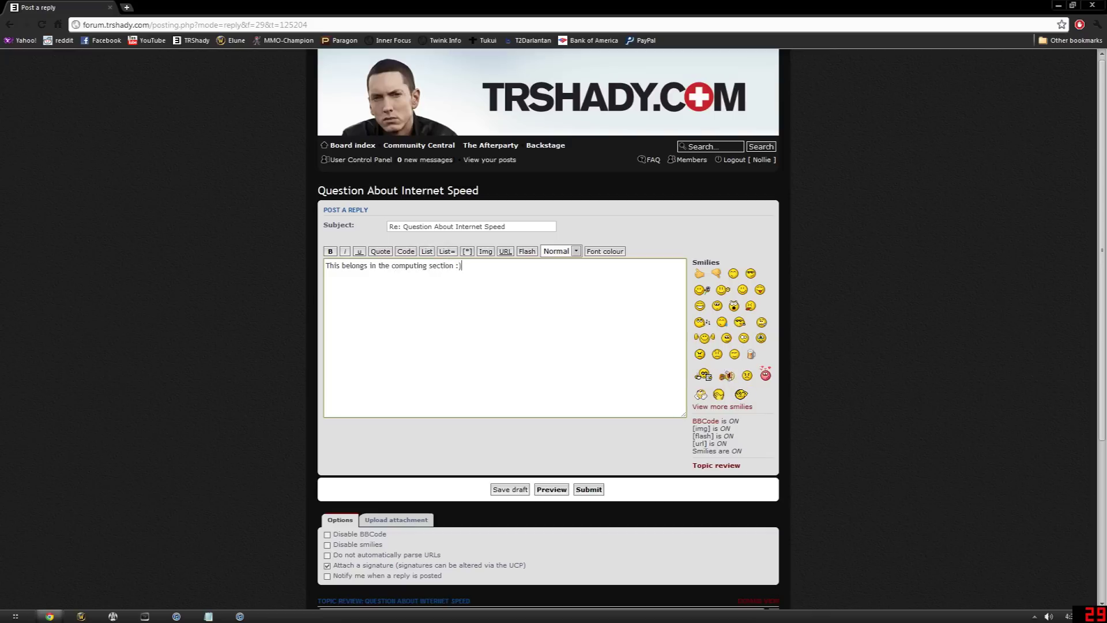
pyautogui.write(')')
pyautogui.click(588, 489)
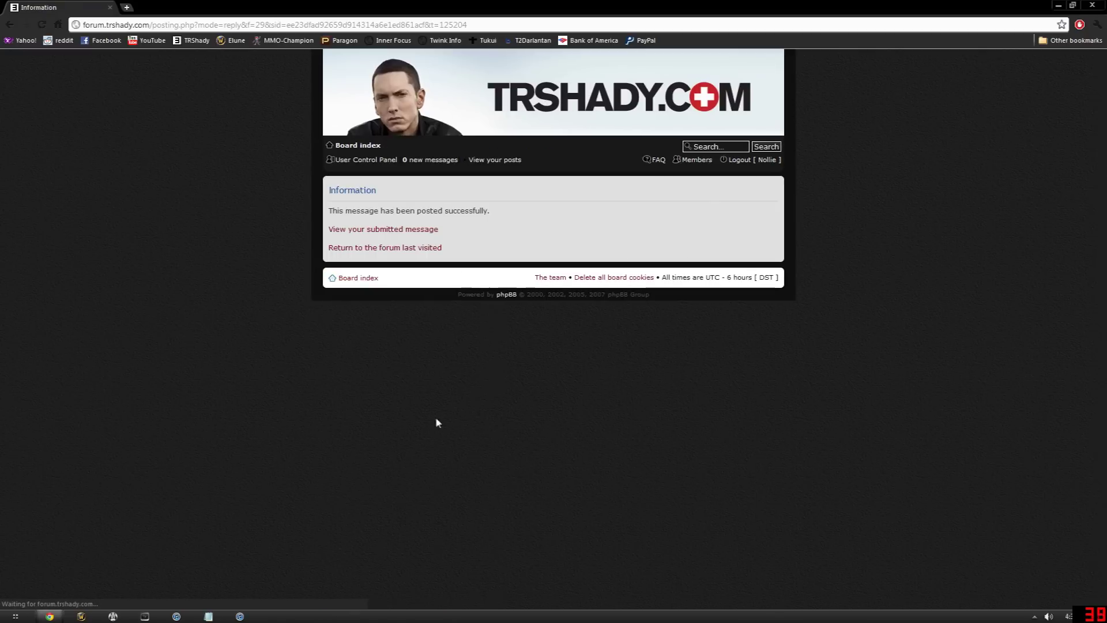
pyautogui.click(419, 228)
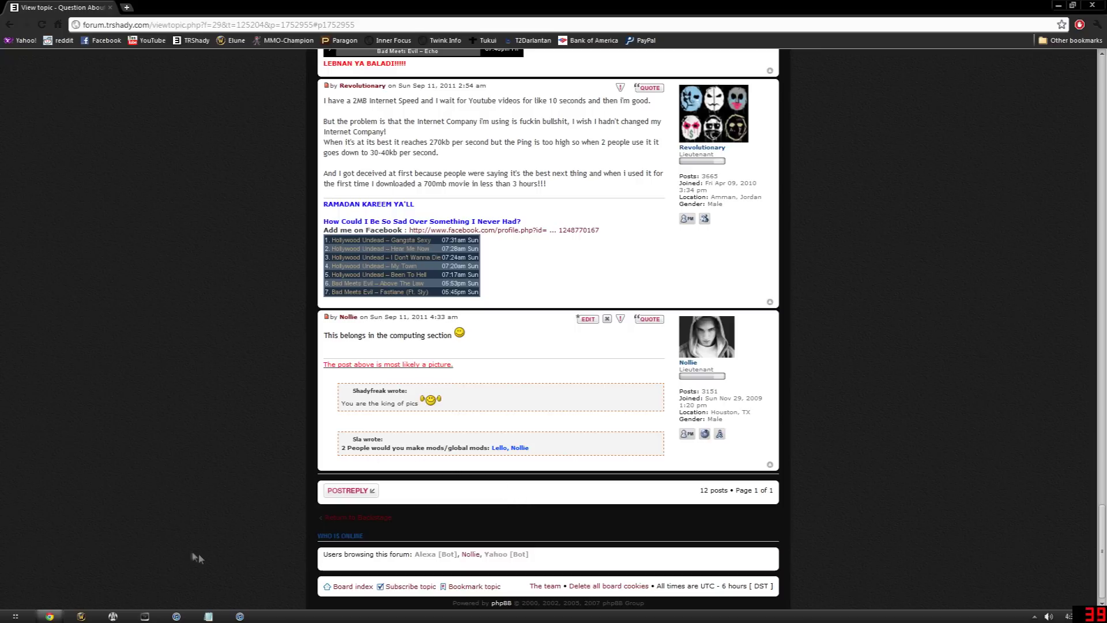
pyautogui.rightClick(207, 615)
# Copy the Snookie Punch gif link from Notepad's Pics file and load it in a new Chrome tab.
pyautogui.click(164, 526)
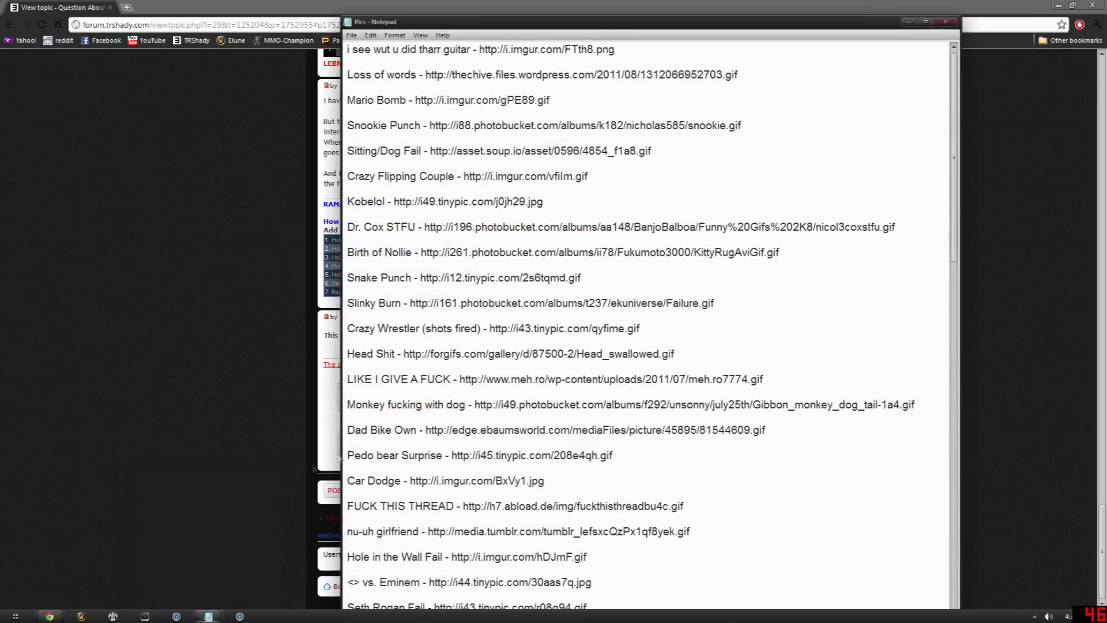
pyautogui.scroll(-5, 606, 303)
pyautogui.scroll(3, 605, 304)
pyautogui.moveTo(588, 175); pyautogui.dragTo(346, 175)
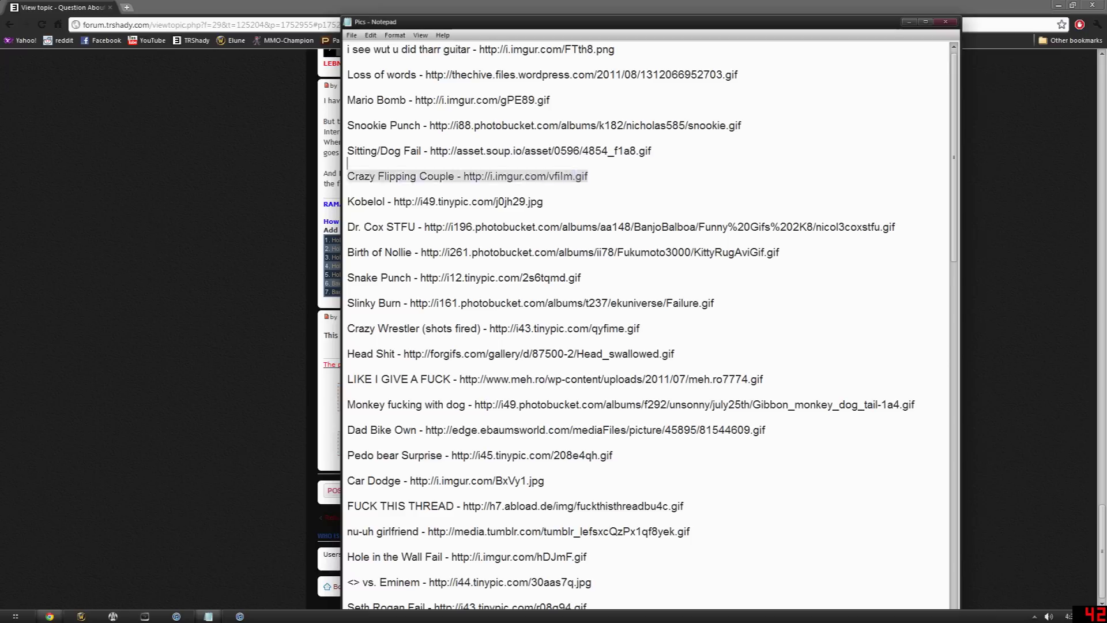
pyautogui.click(348, 163)
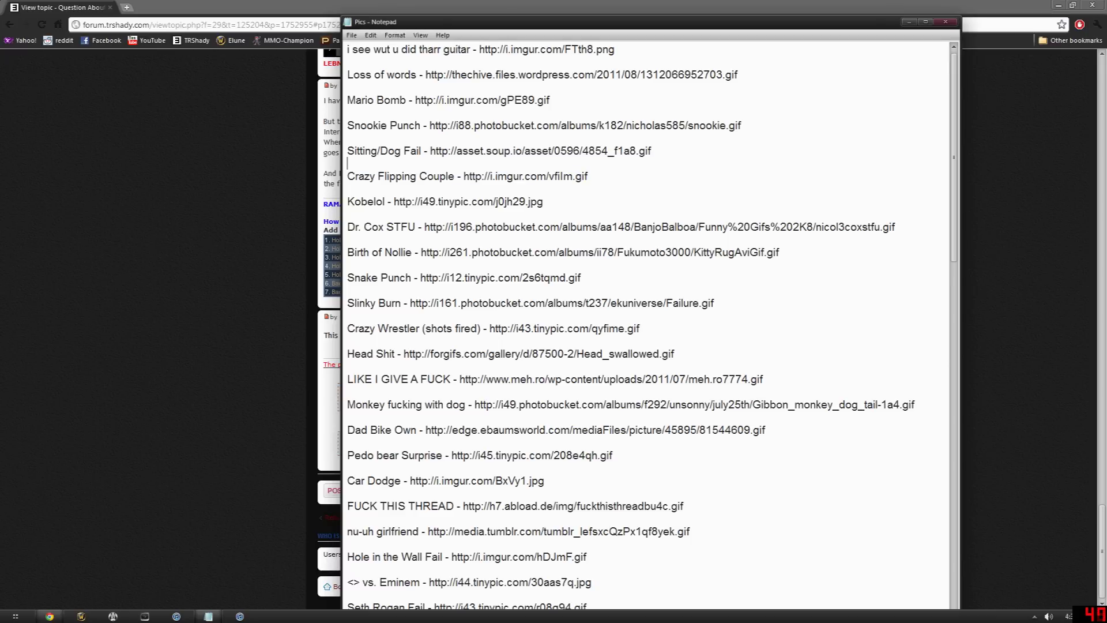
pyautogui.moveTo(741, 126); pyautogui.dragTo(430, 125)
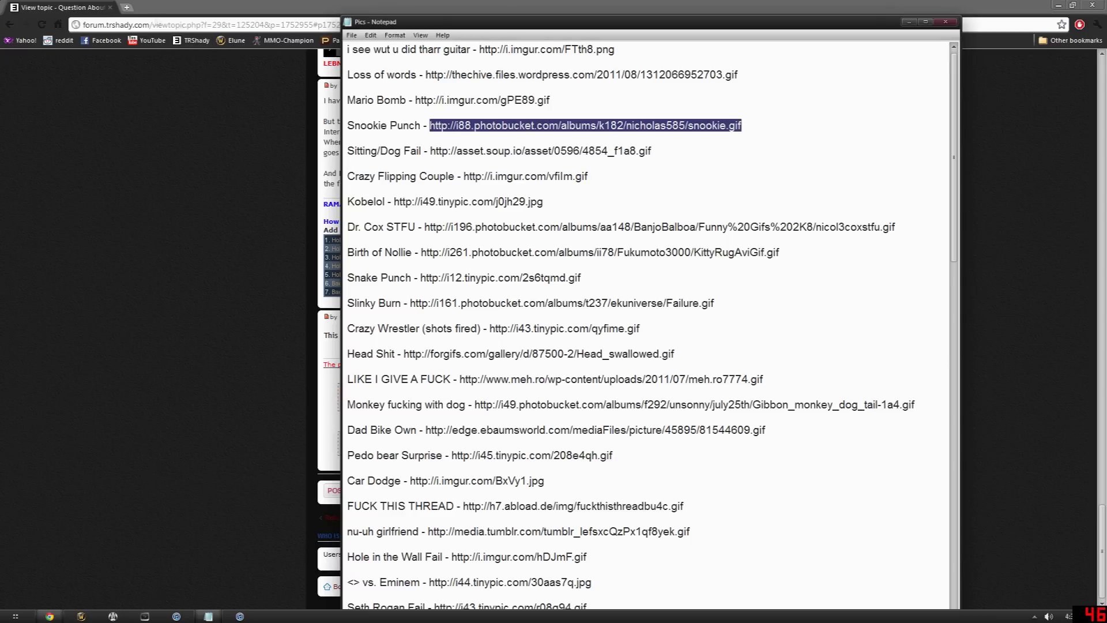
pyautogui.hotkey('ctrl', 'c')
pyautogui.click(126, 7)
pyautogui.hotkey('ctrl', 'v')
pyautogui.press('Return')
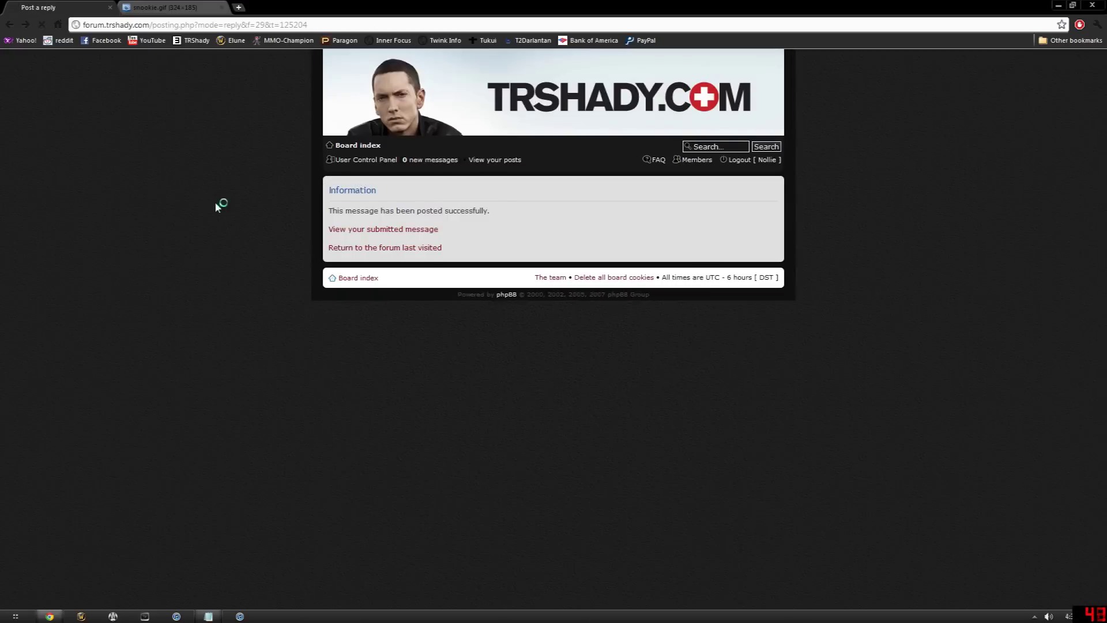
# From the TRShady board index, view Computing & Technology and Spit Techno, returning to the index each time.
pyautogui.click(341, 144)
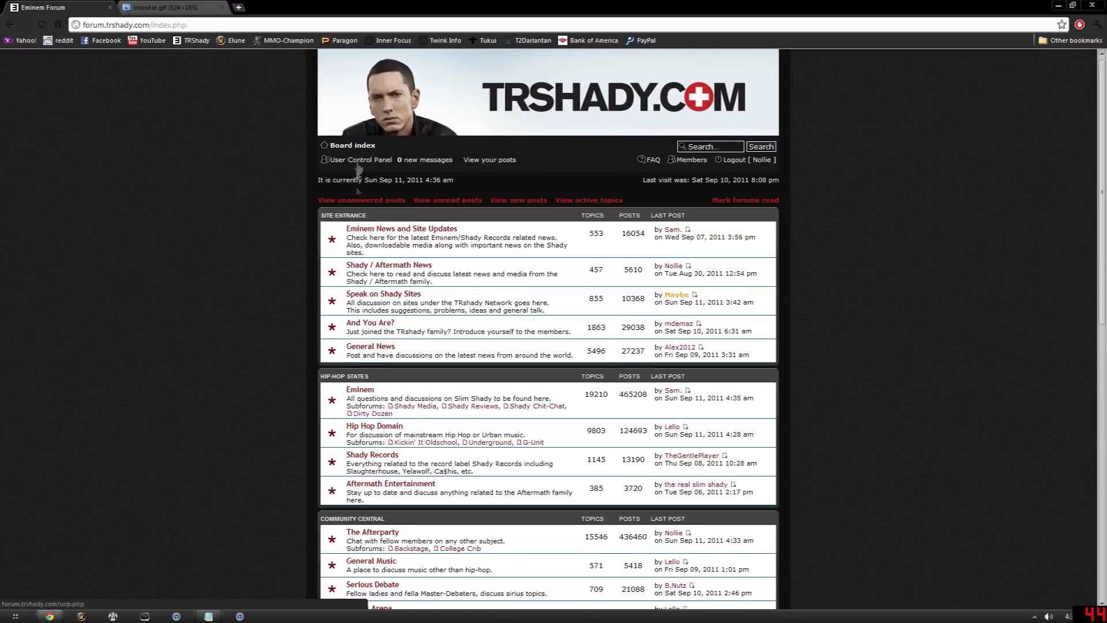
pyautogui.scroll(-8, 424, 346)
pyautogui.scroll(-5, 424, 381)
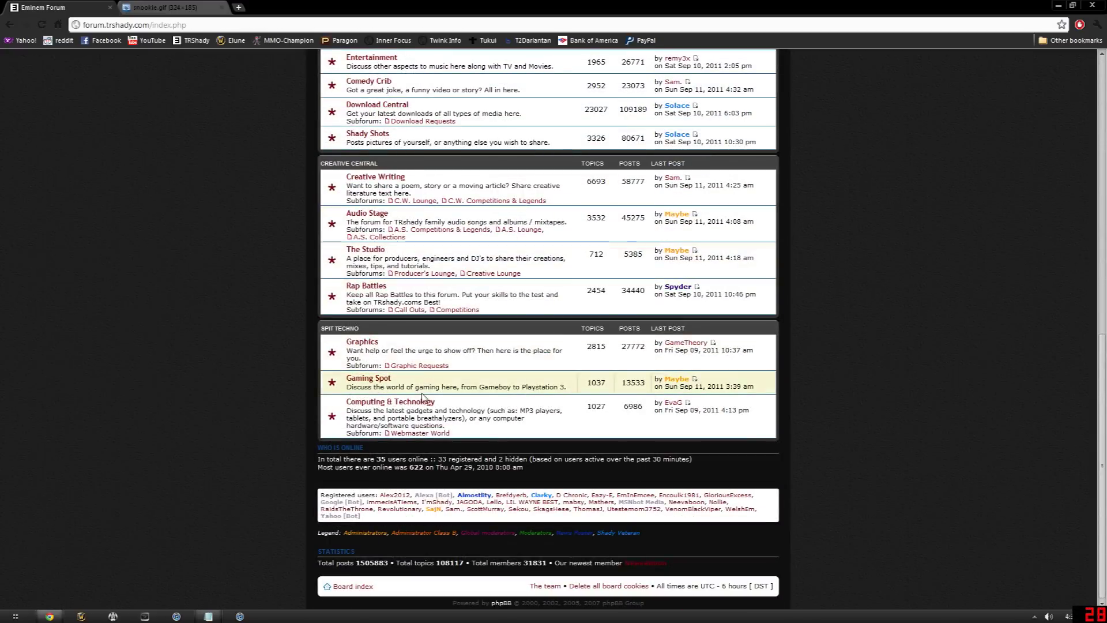
pyautogui.click(391, 402)
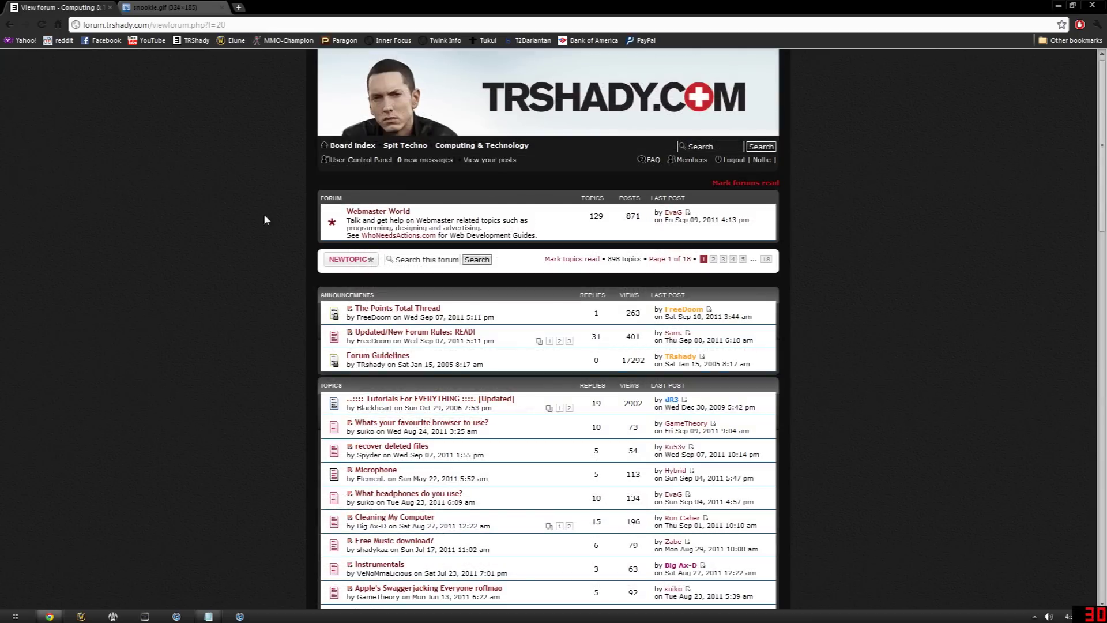
pyautogui.hotkey('alt', 'Left')
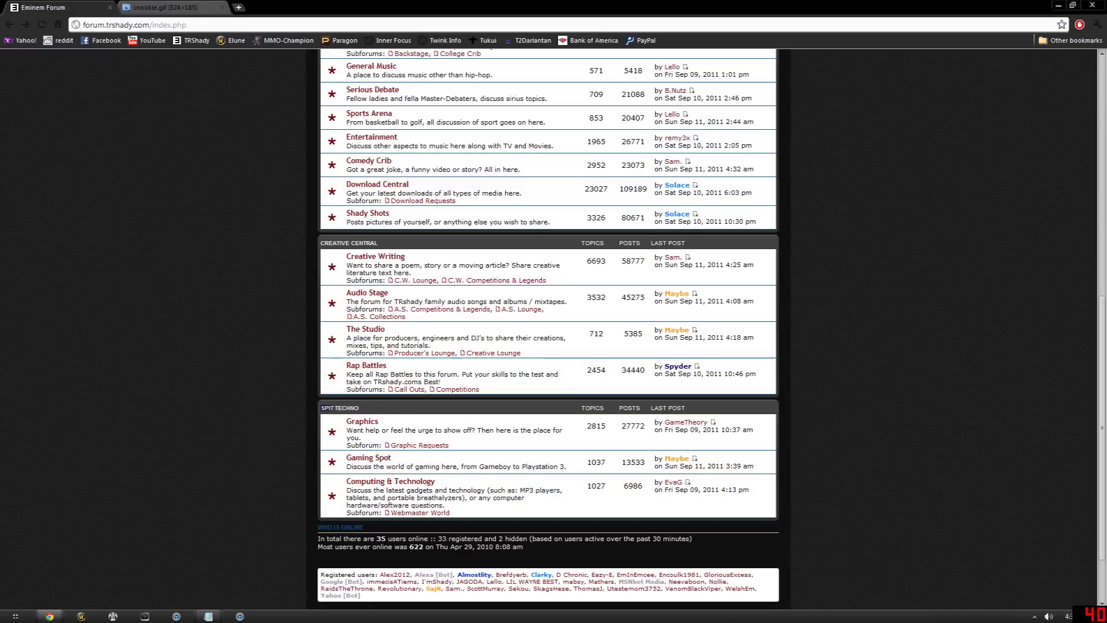
pyautogui.click(342, 408)
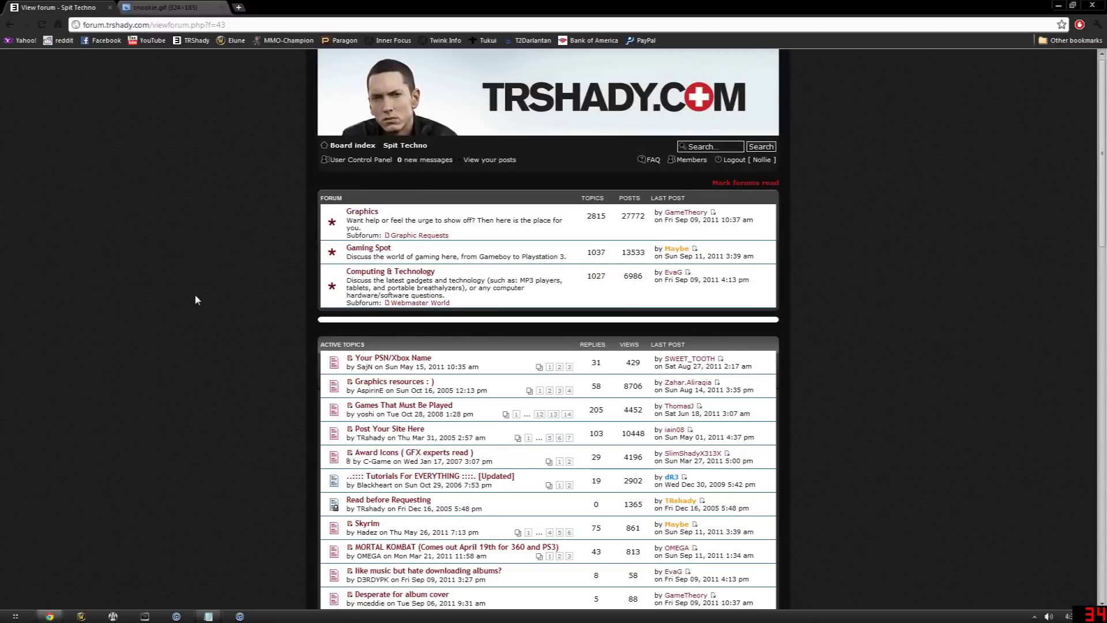
pyautogui.hotkey('alt', 'Left')
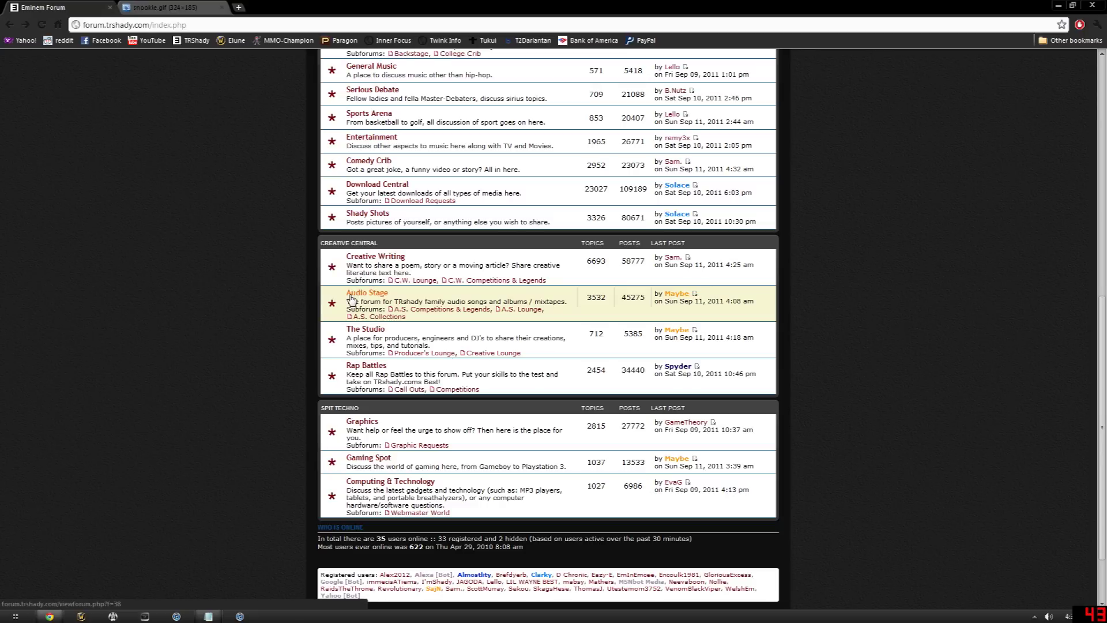
# Watch the YouTube video in the Audio Stage topic 'attempt at rapping...', then return to the topic list.
pyautogui.click(352, 297)
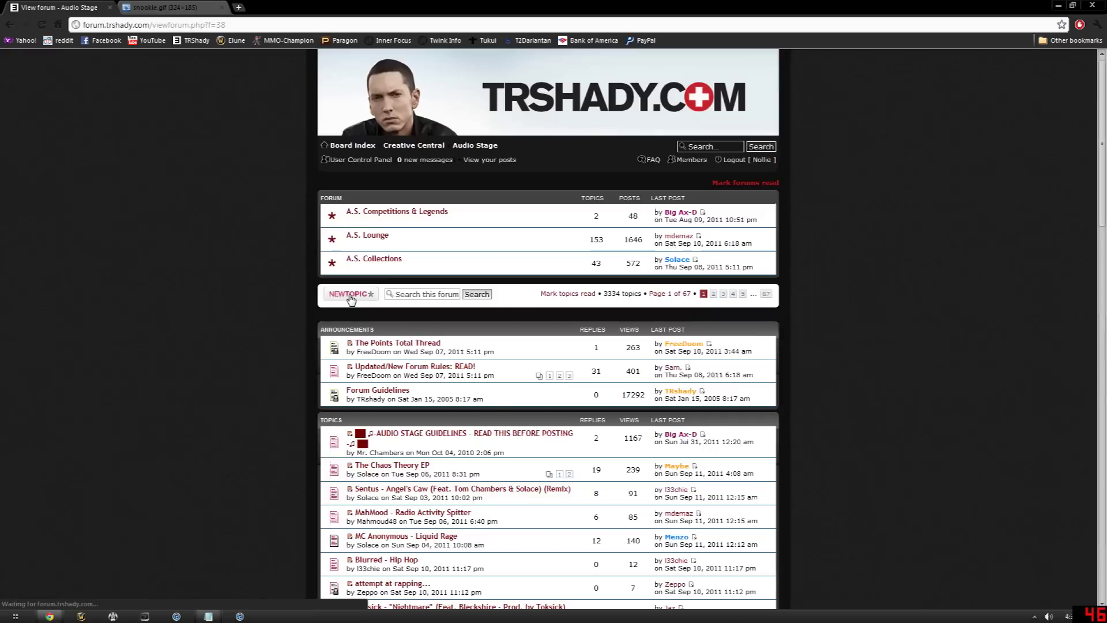
pyautogui.scroll(-3, 352, 339)
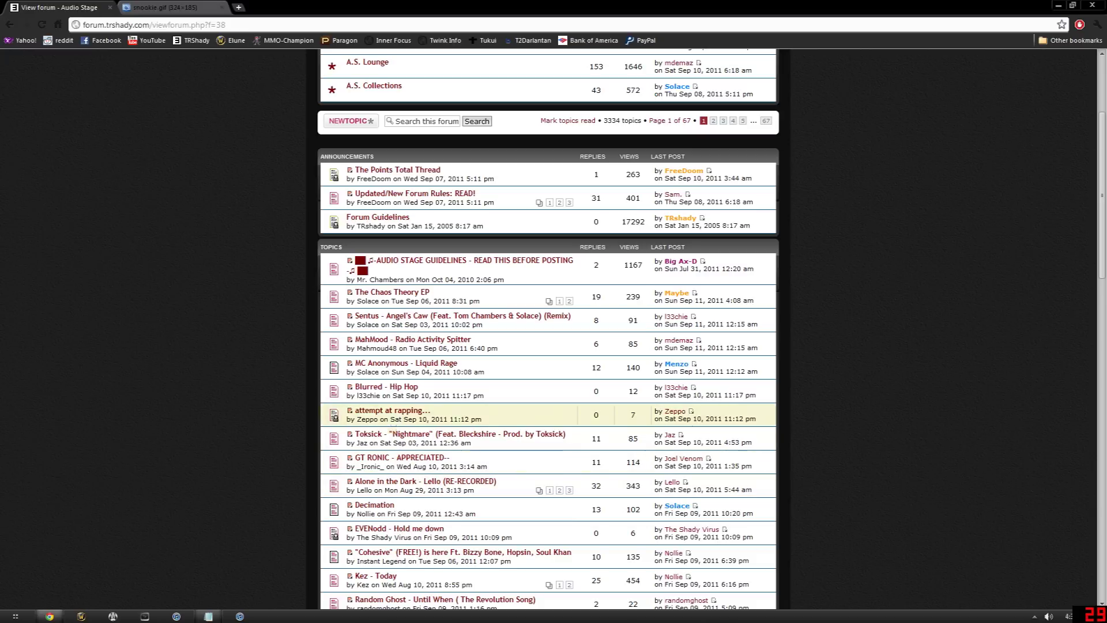
pyautogui.click(389, 410)
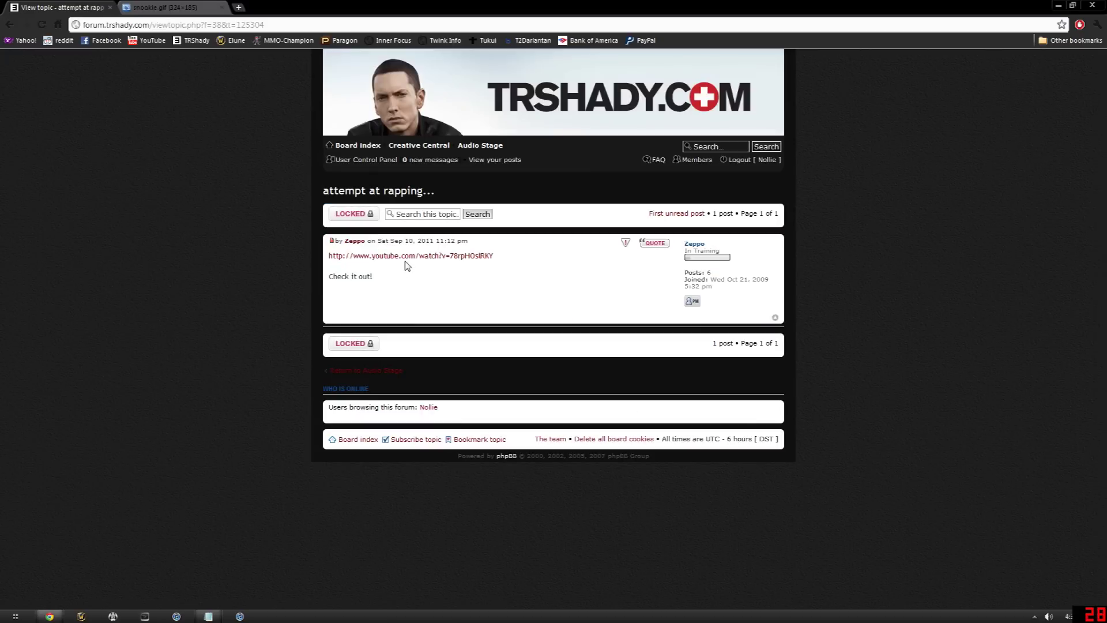
pyautogui.click(405, 256)
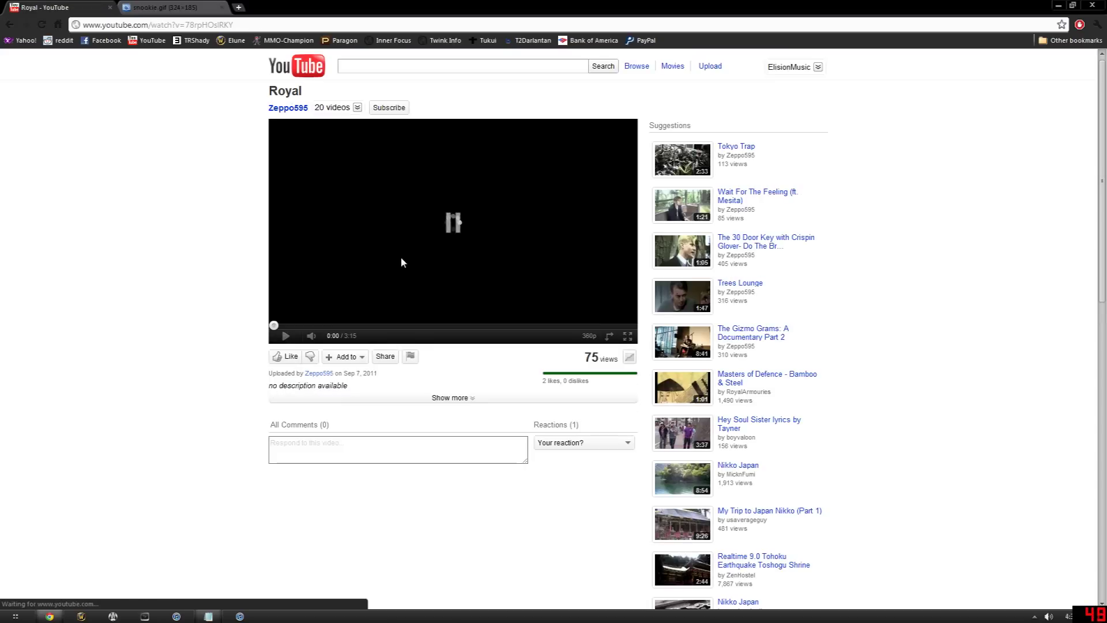
pyautogui.hotkey('alt', 'Left')
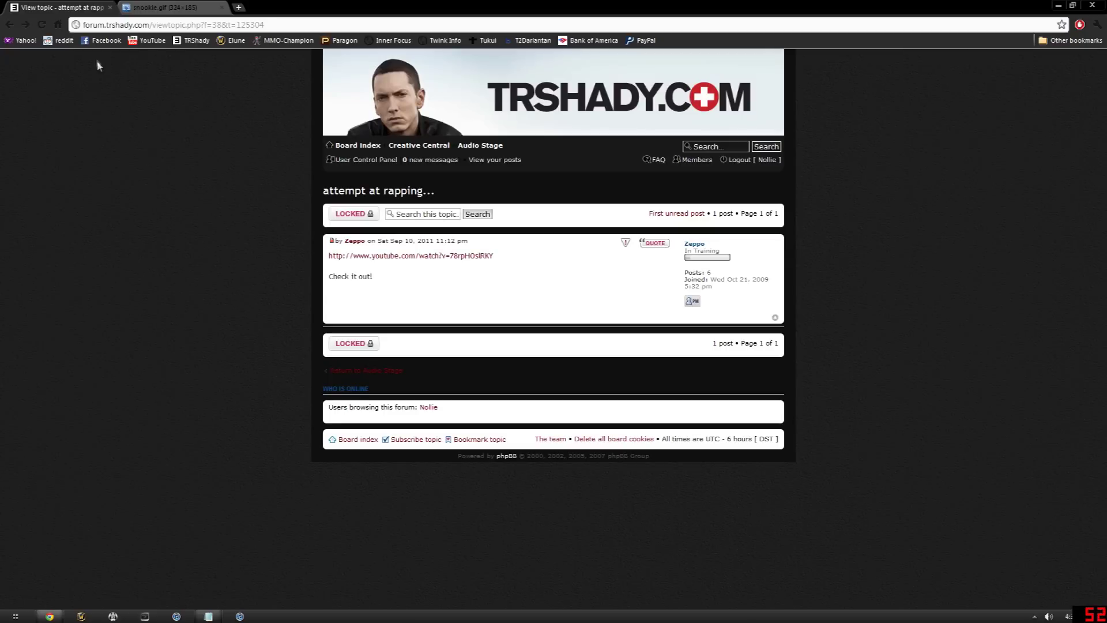
pyautogui.hotkey('alt', 'Left')
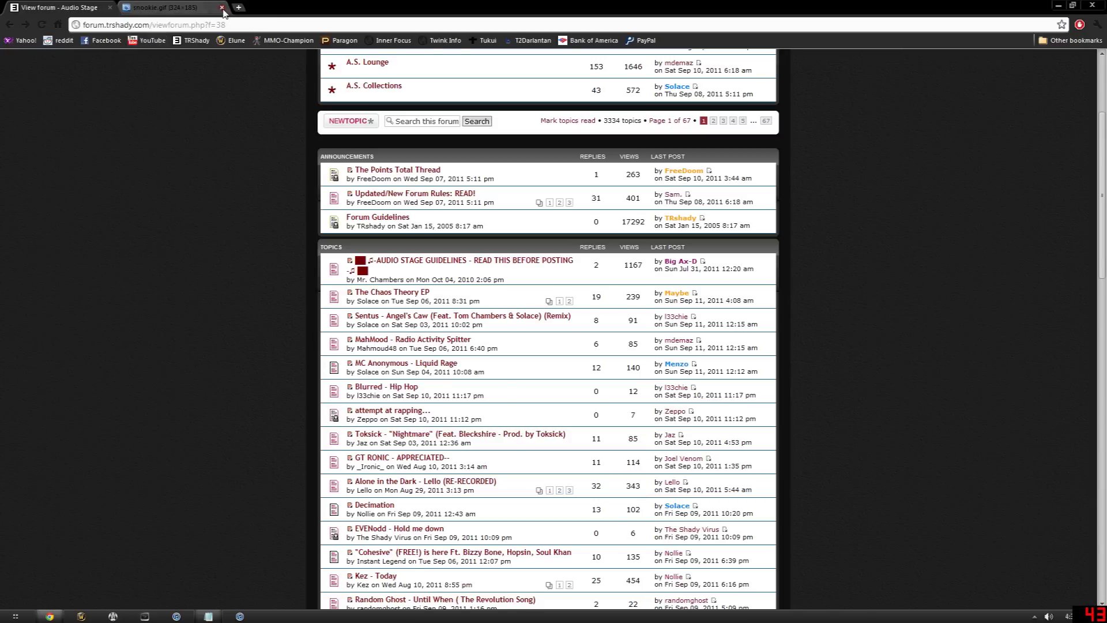
# Close the snookie.gif tab and open the Elune realm forum from the bookmarks bar.
pyautogui.click(222, 8)
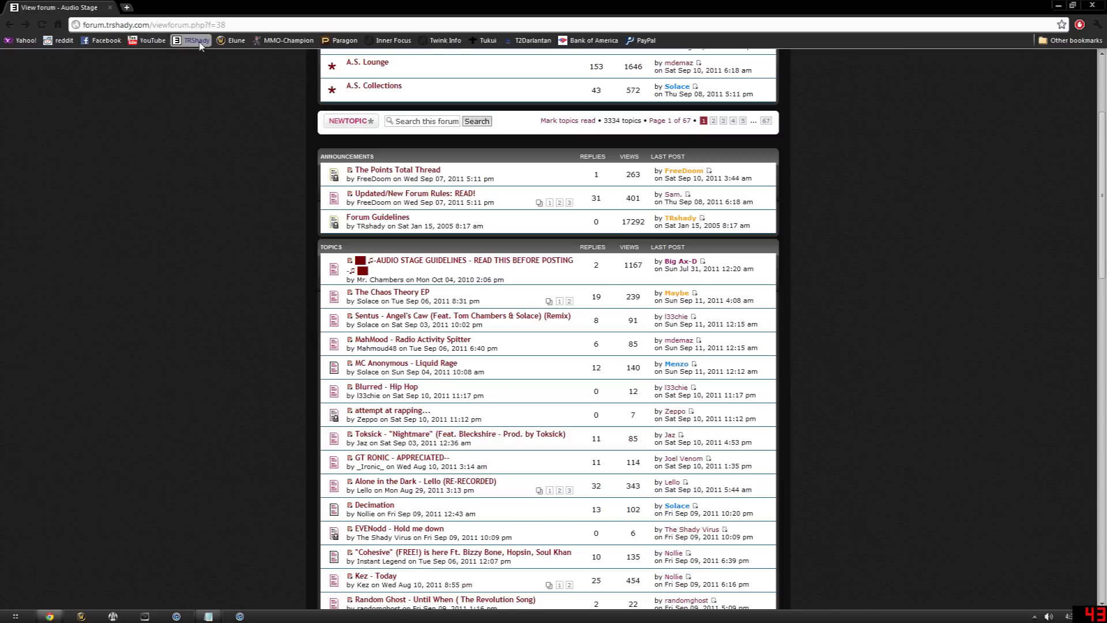
pyautogui.click(230, 40)
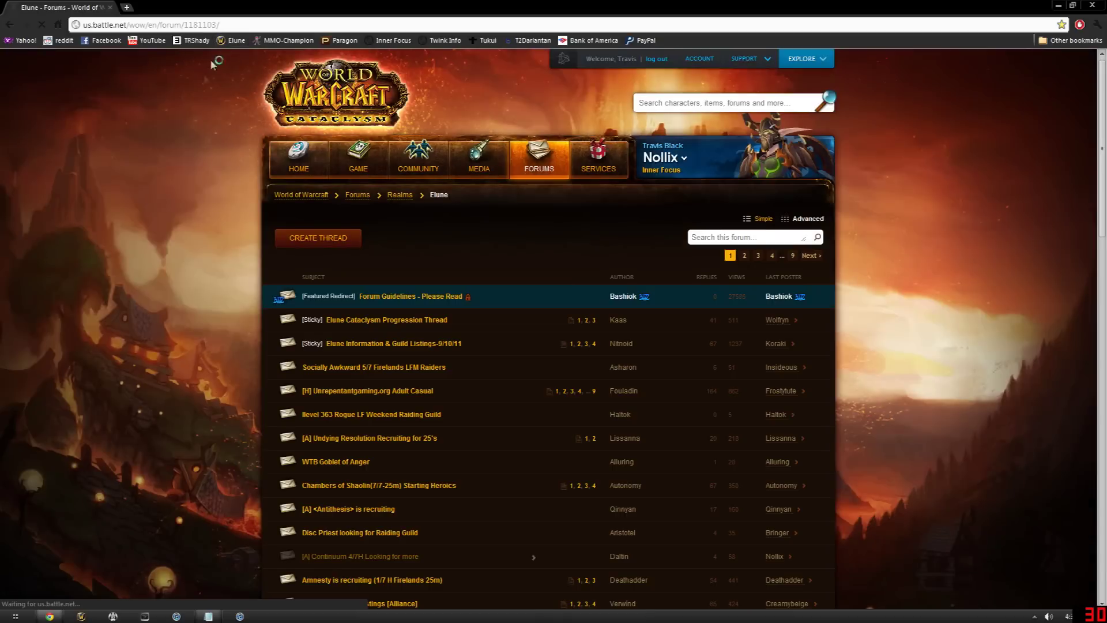